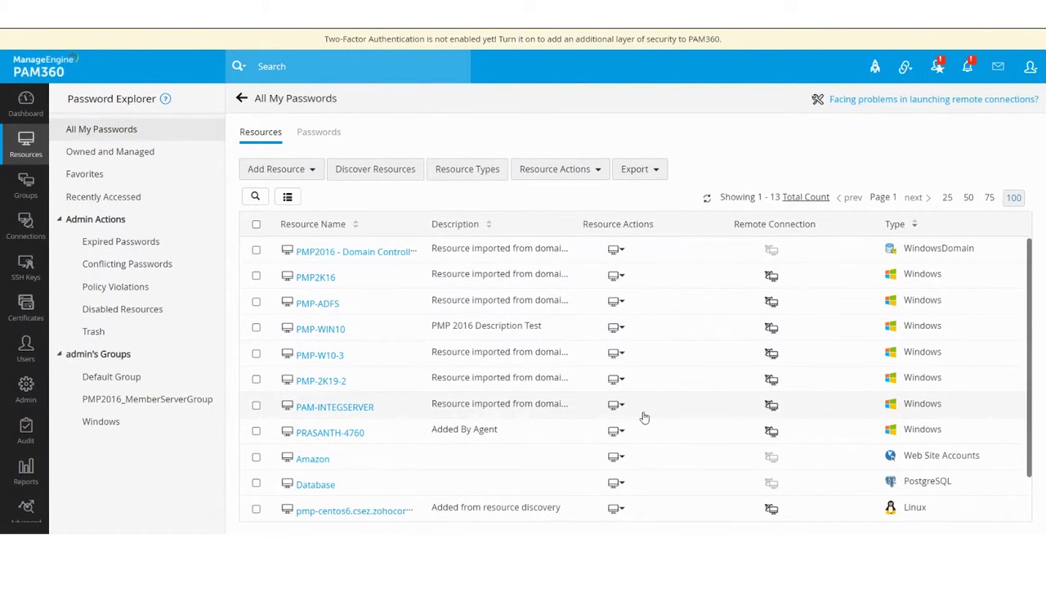
Step: Review the remote password reset configuration of the pmp-centos6 Linux resource, including its login account and privilege elevation options, and close it without saving
scroll(617, 439, down, 1)
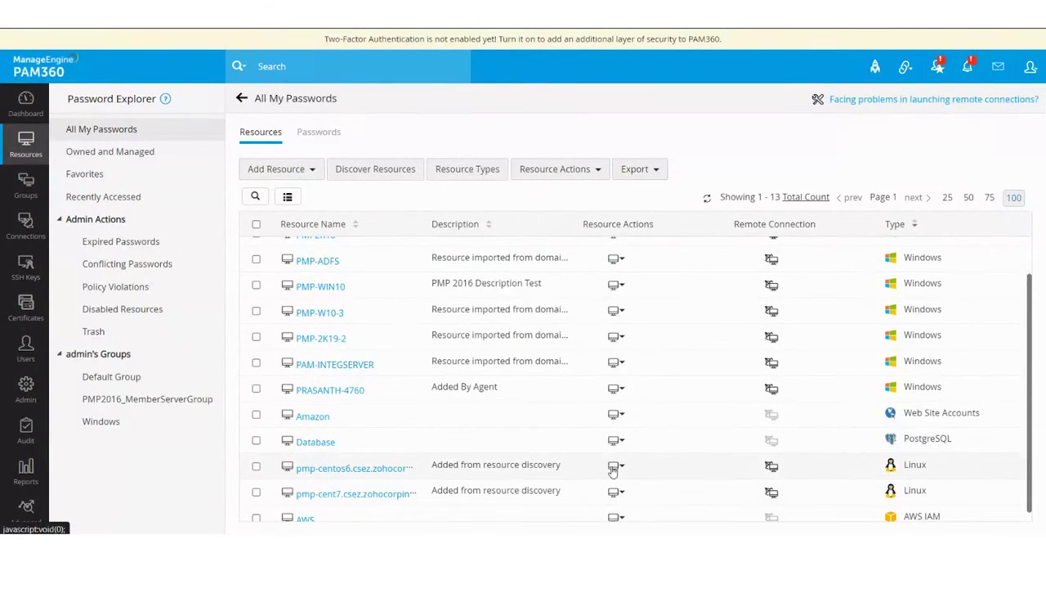
click(614, 468)
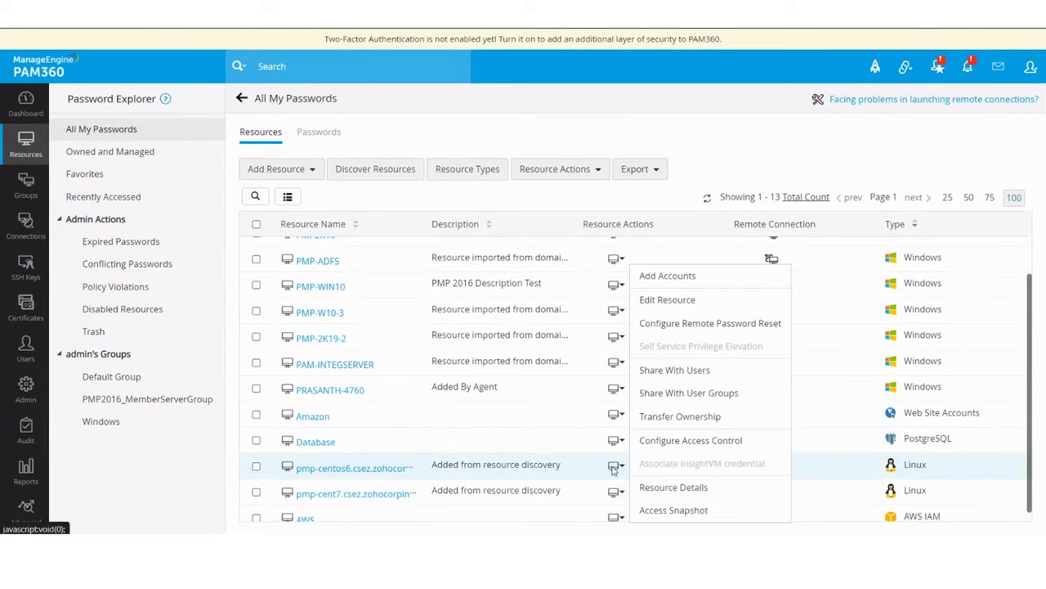
click(723, 328)
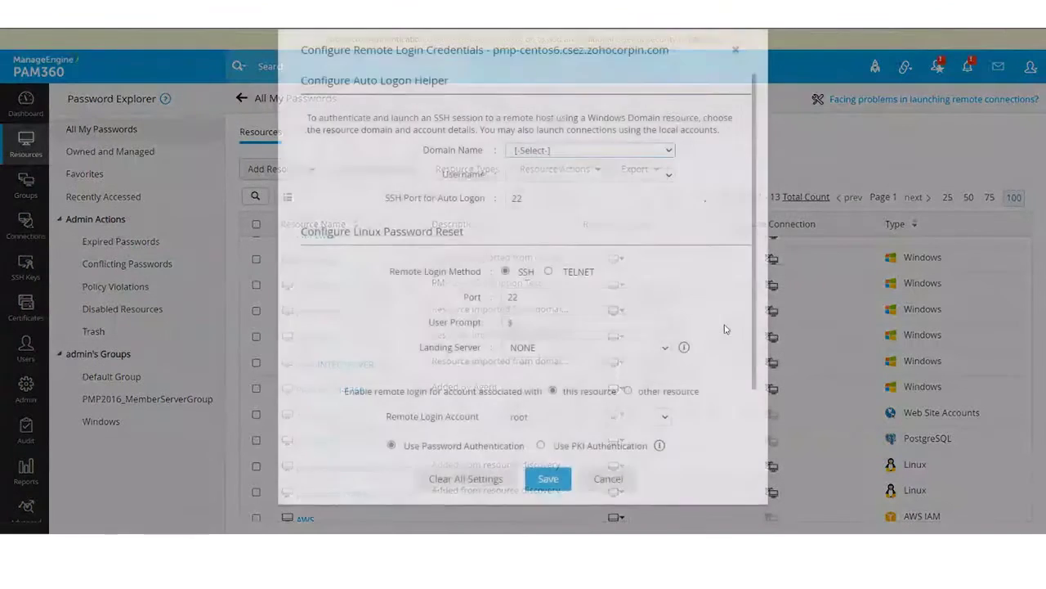
scroll(715, 280, down, 1)
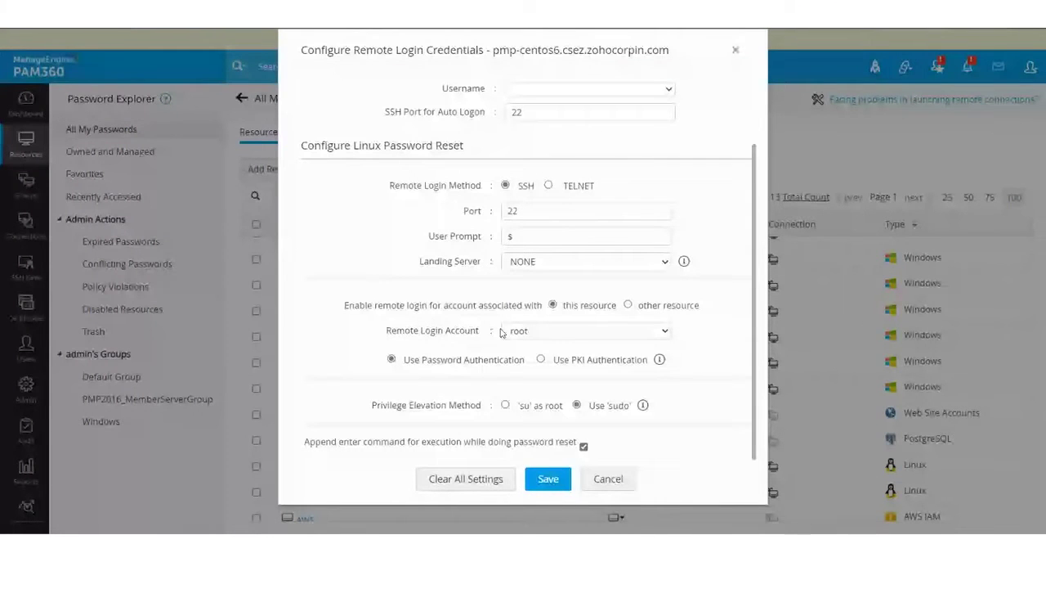
click(609, 480)
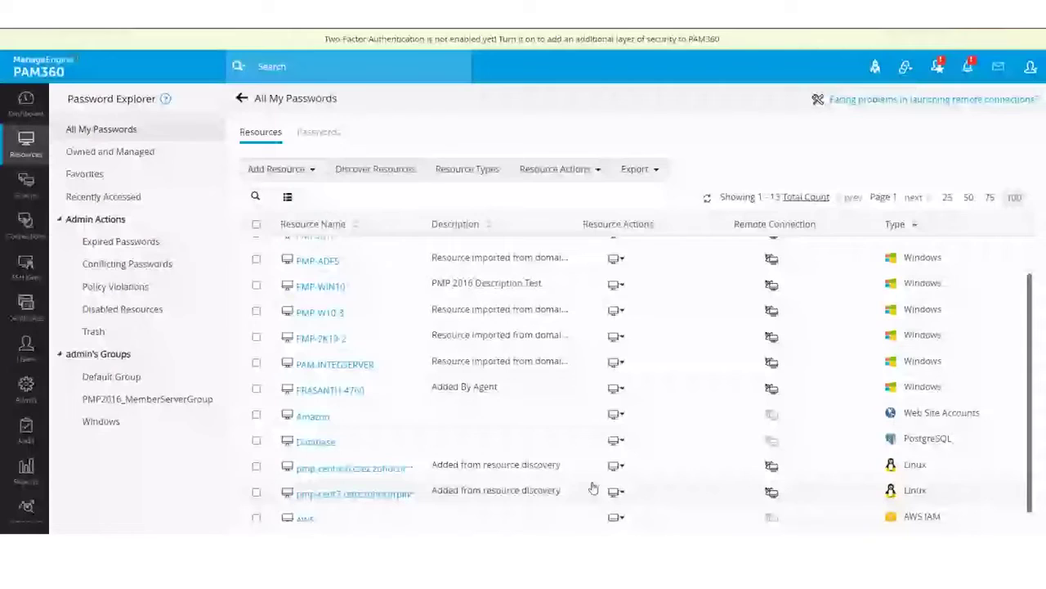
Step: Generate a new password for the ninth listed user account on PMP-WIN10 and save it with the change applied to the remote resource
scroll(357, 363, up, 2)
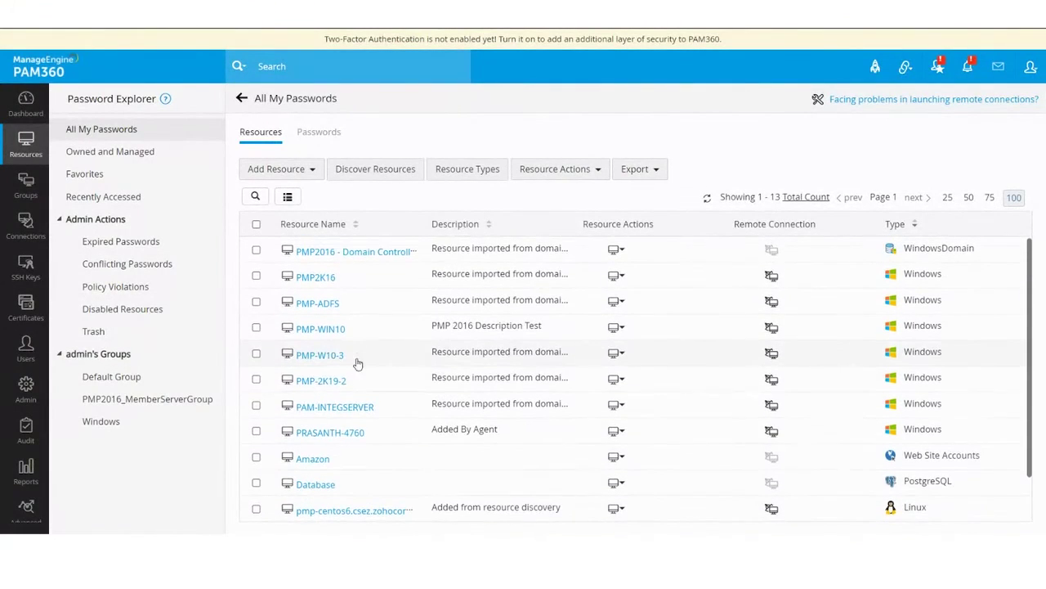
click(326, 329)
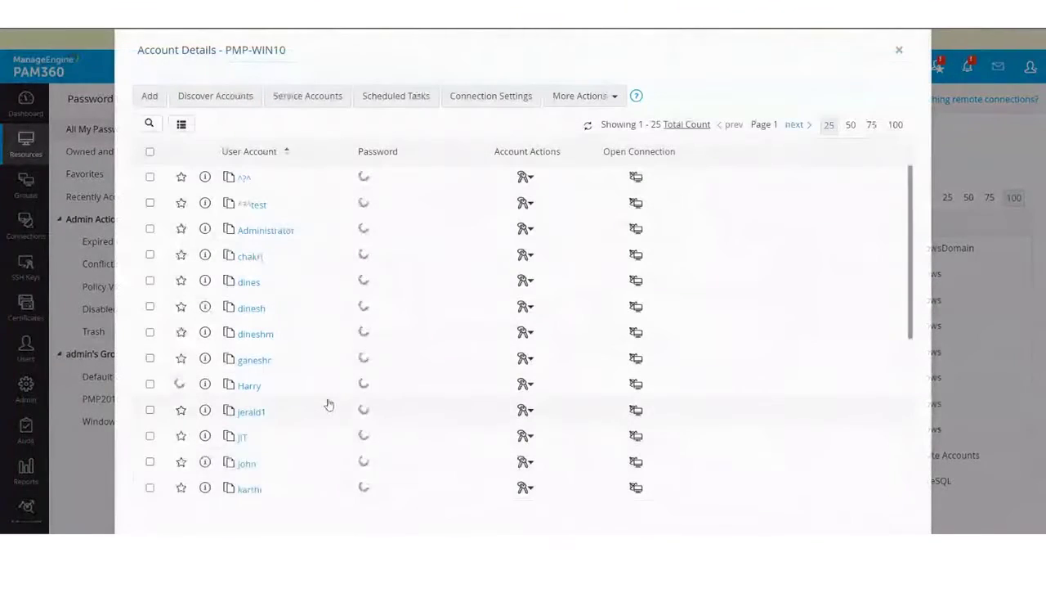
click(524, 384)
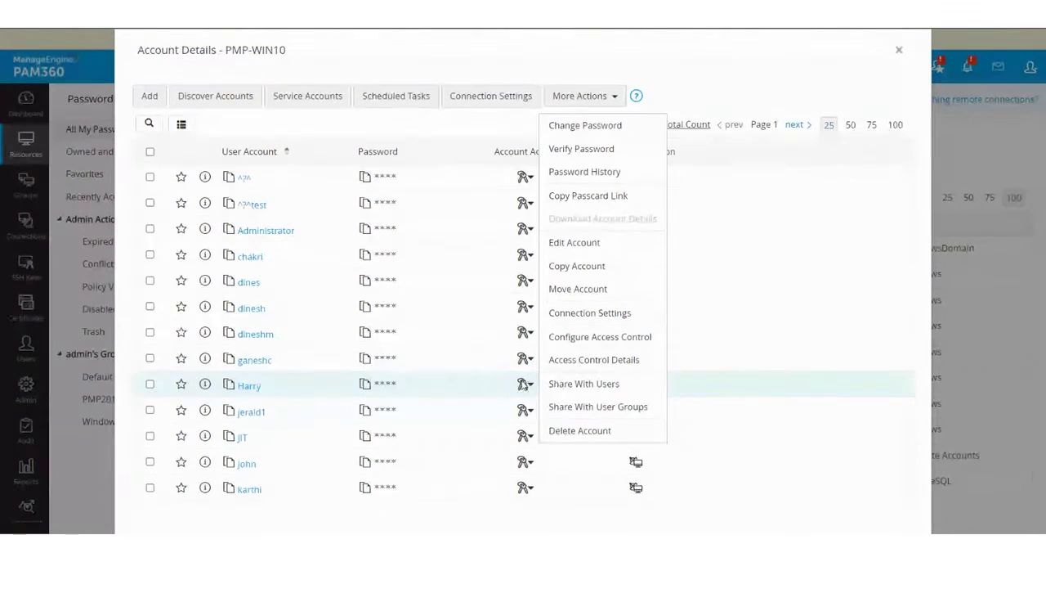
click(597, 125)
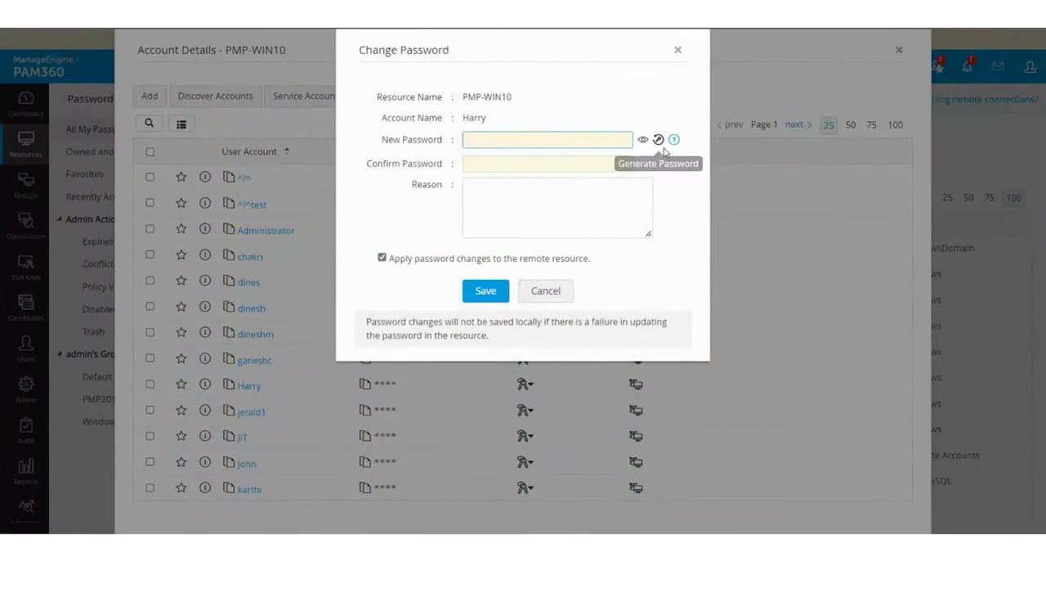
click(659, 141)
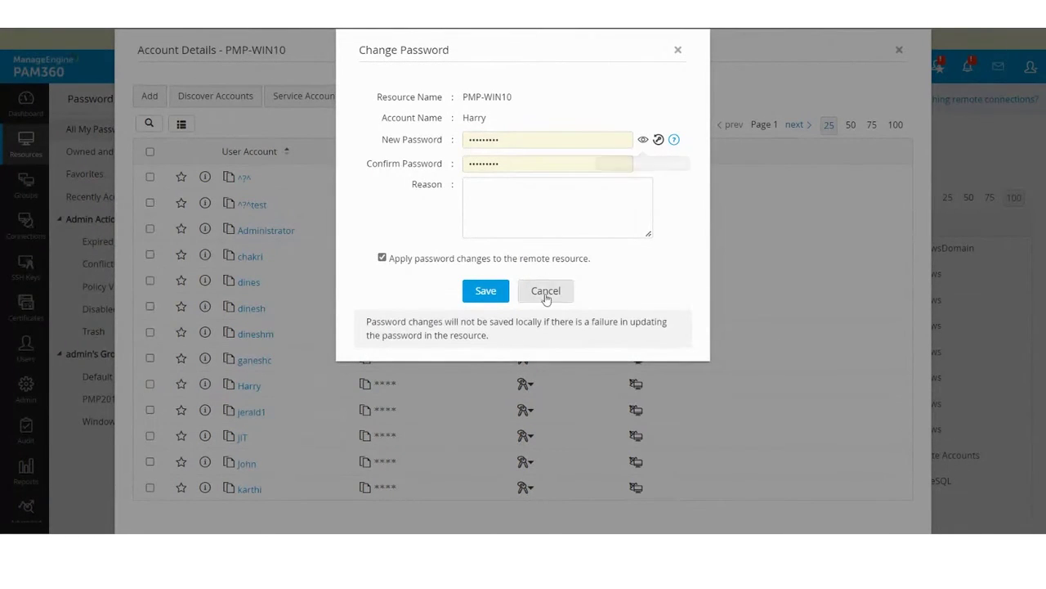
click(494, 295)
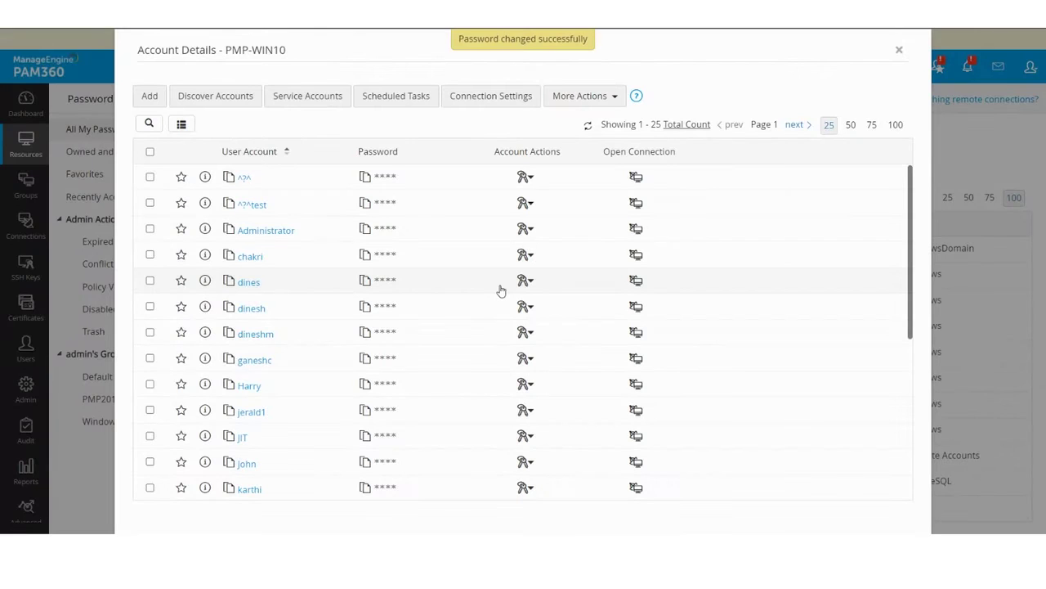
click(899, 50)
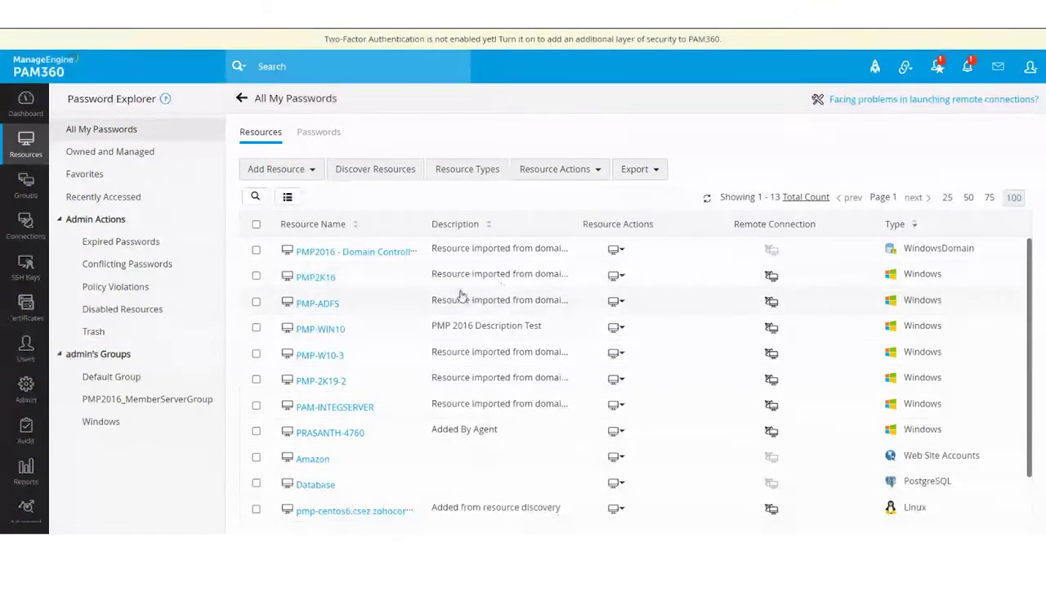
Step: Select the PMP2016 domain controller resource and view the bulk resource actions available for it
mouse_move(282, 260)
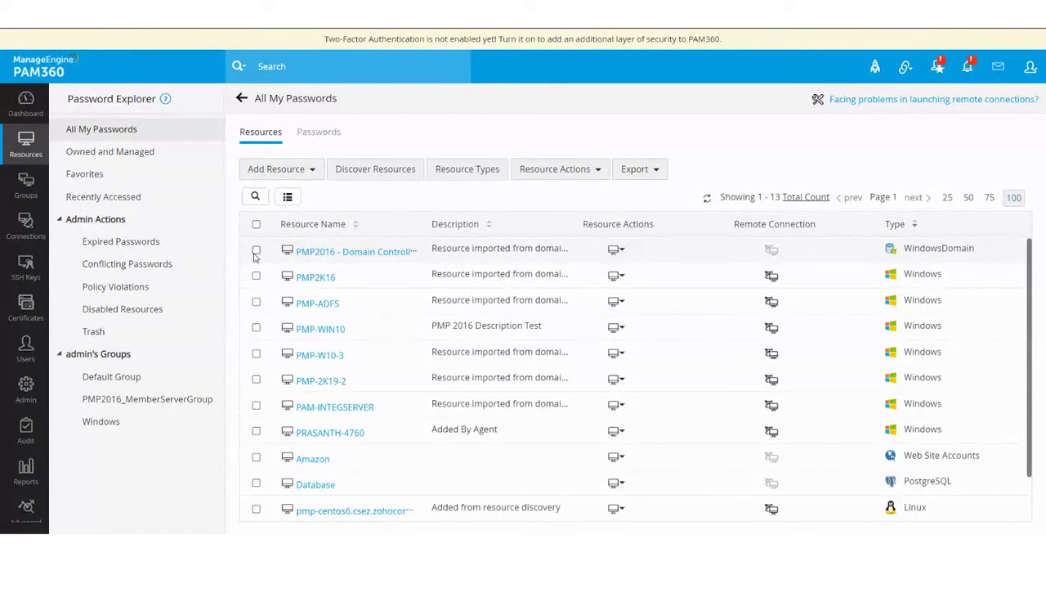
click(256, 250)
click(563, 173)
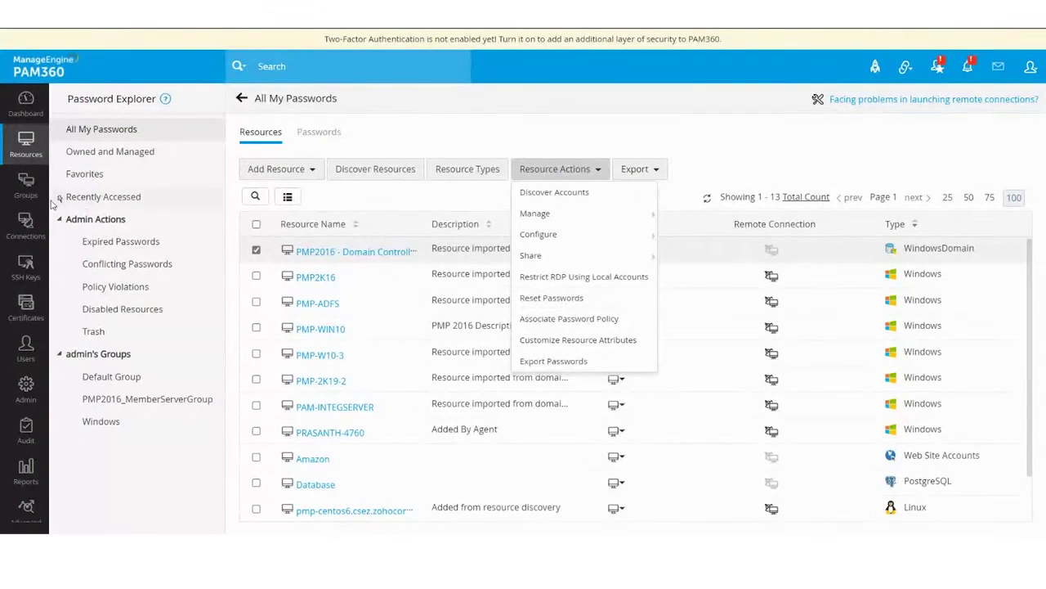
Step: Examine the Perform Password Reset options of the Windows resource group, especially unique password generation for every account, and leave without saving
click(26, 186)
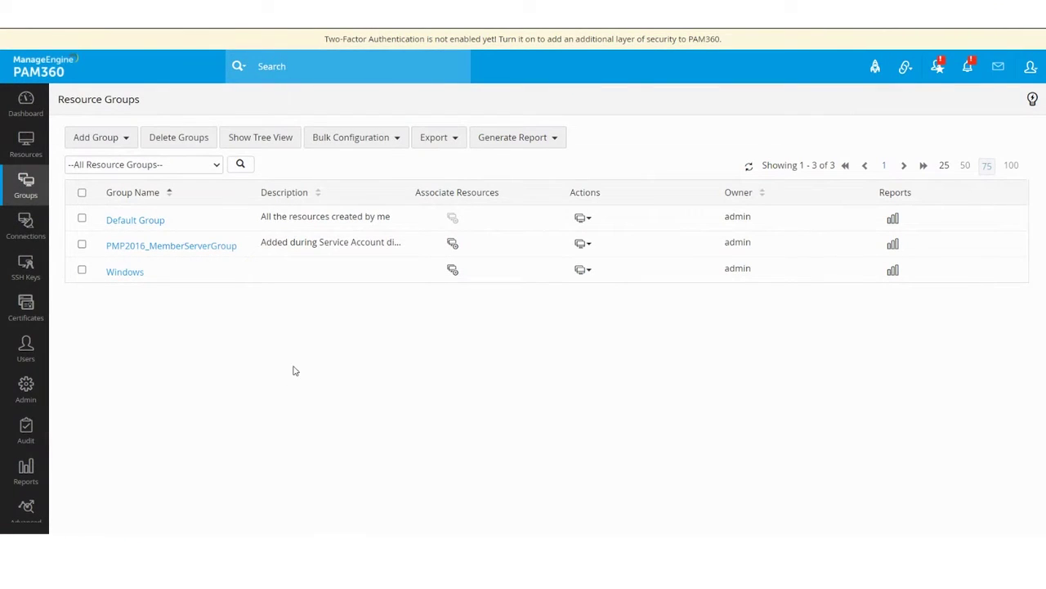
click(582, 270)
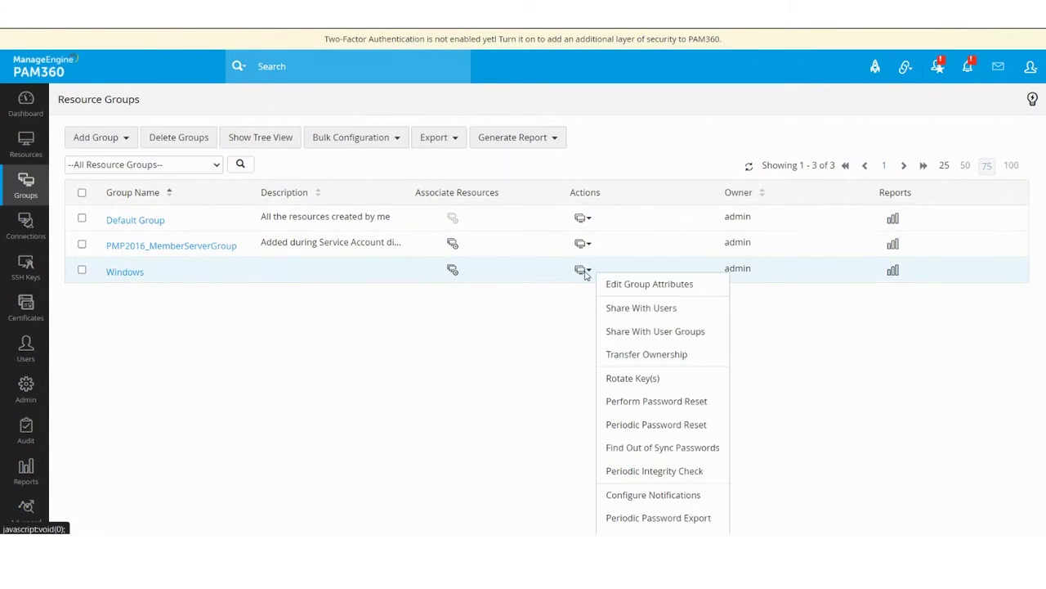
click(642, 401)
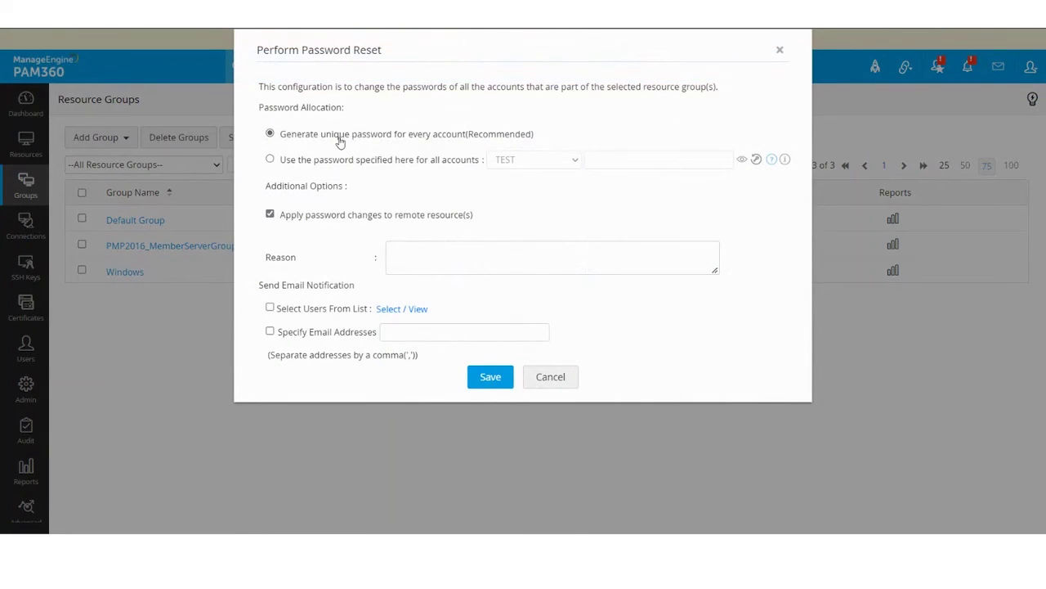
drag(319, 135, 537, 142)
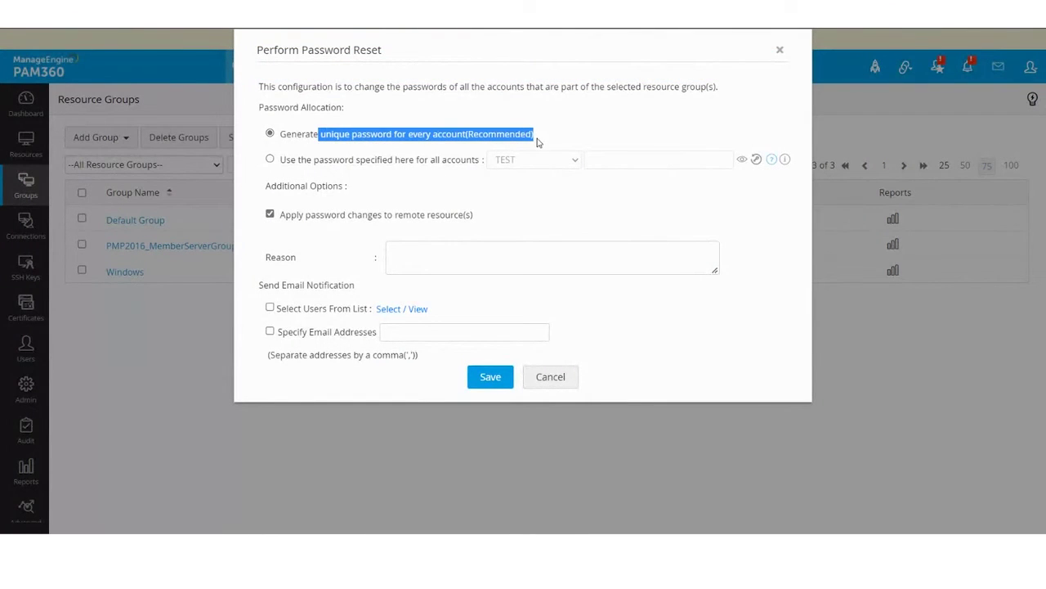
click(548, 145)
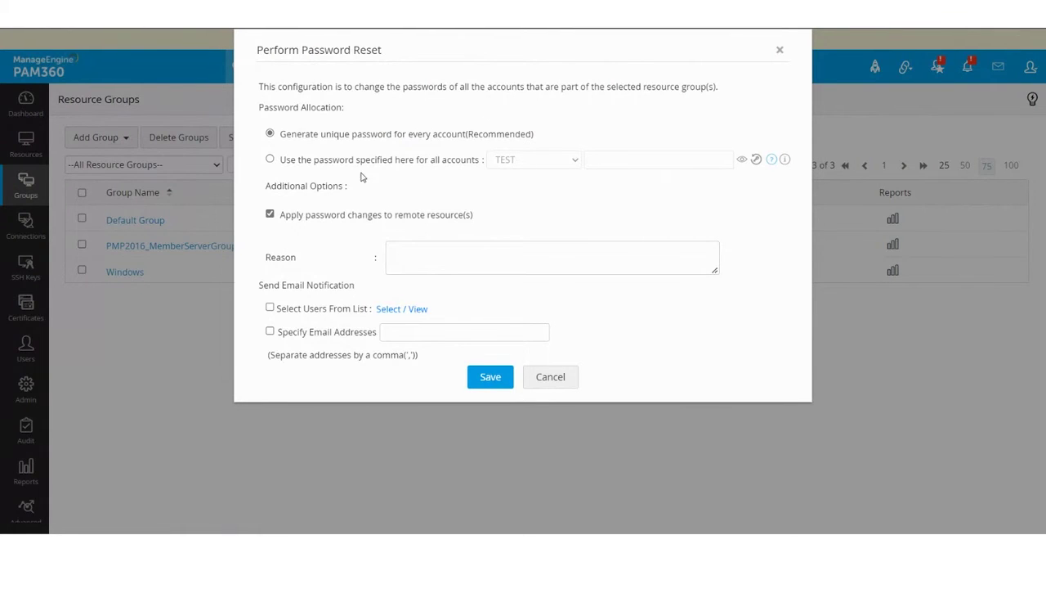
click(546, 379)
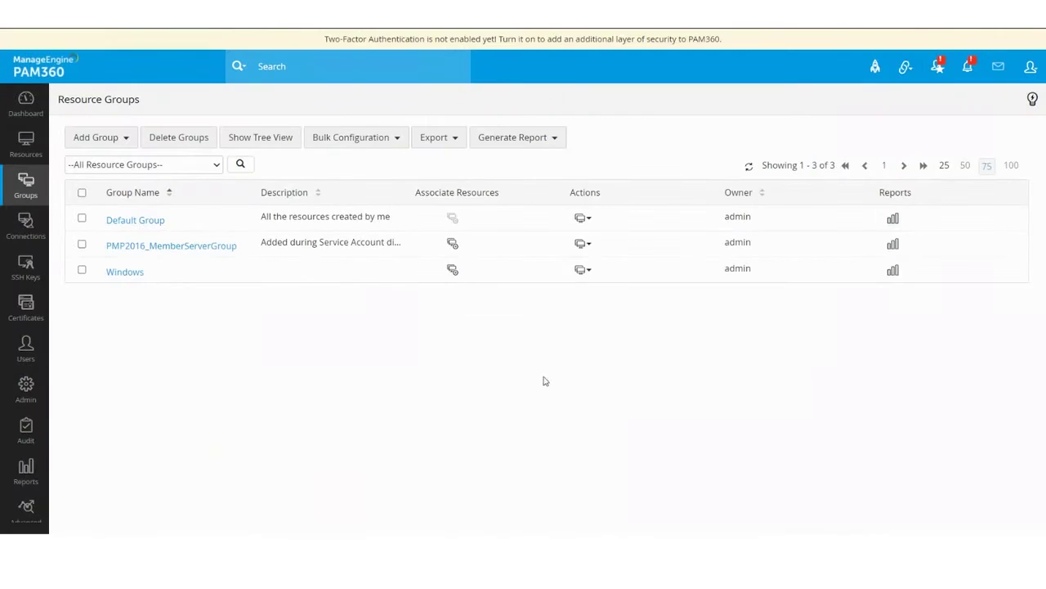
Step: Start a Periodic Password Reset for the Windows resource group and review the pre-reset notification recipients, leaving none selected
click(582, 270)
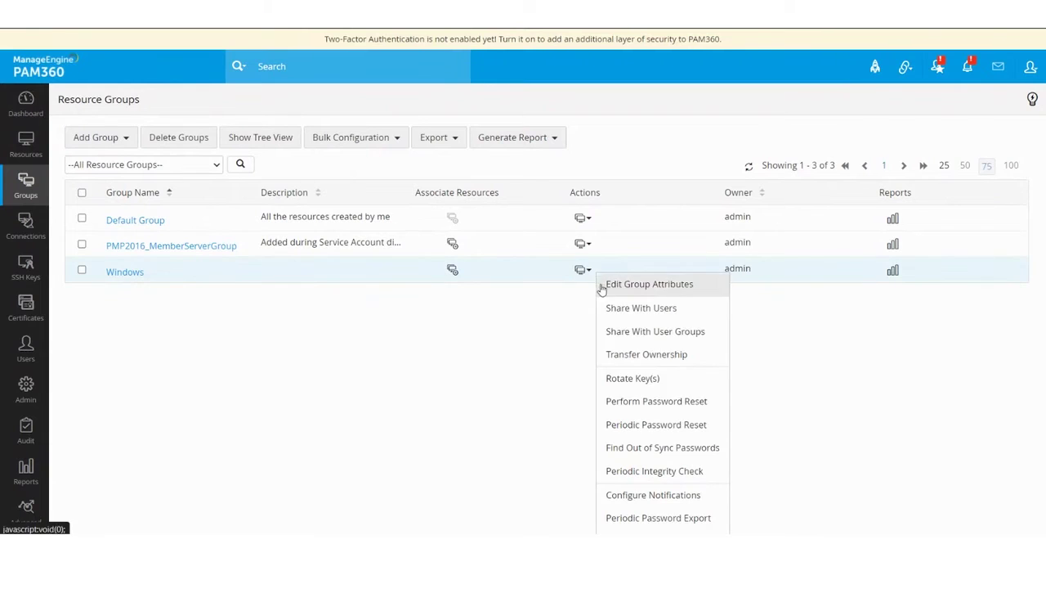
click(642, 424)
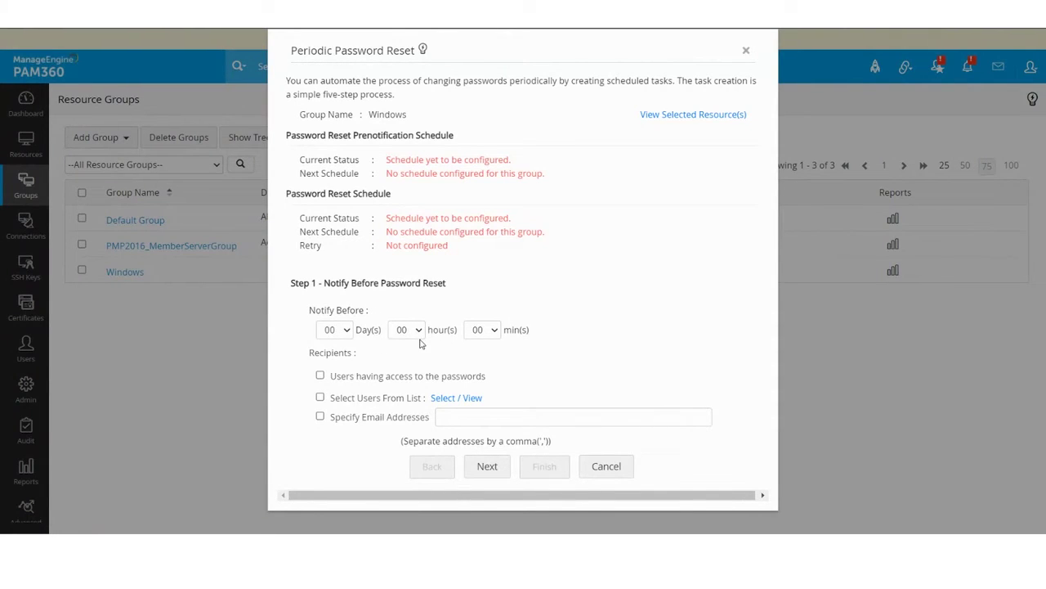
click(454, 397)
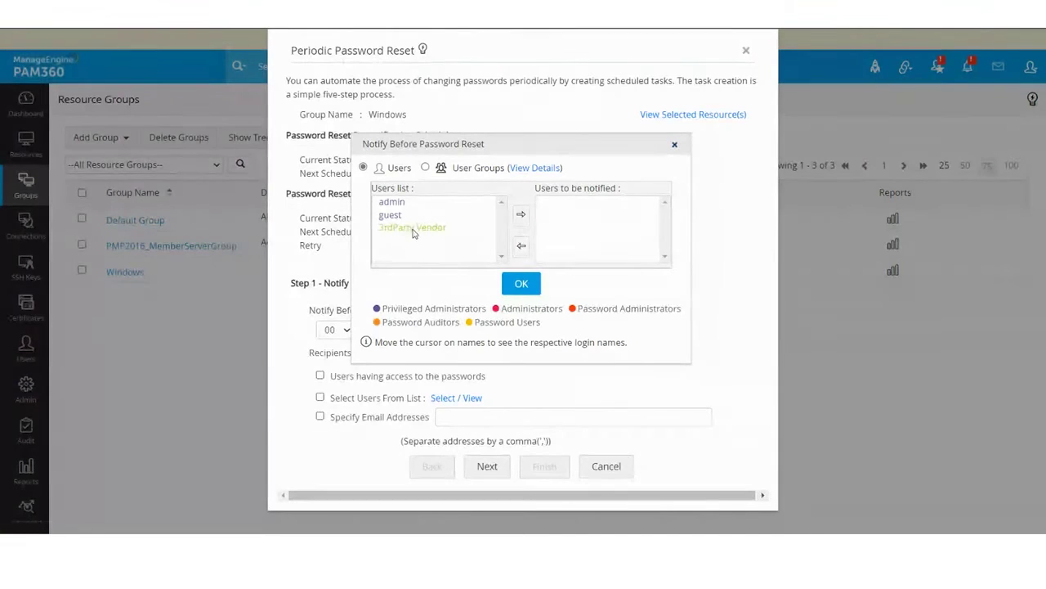
mouse_move(411, 235)
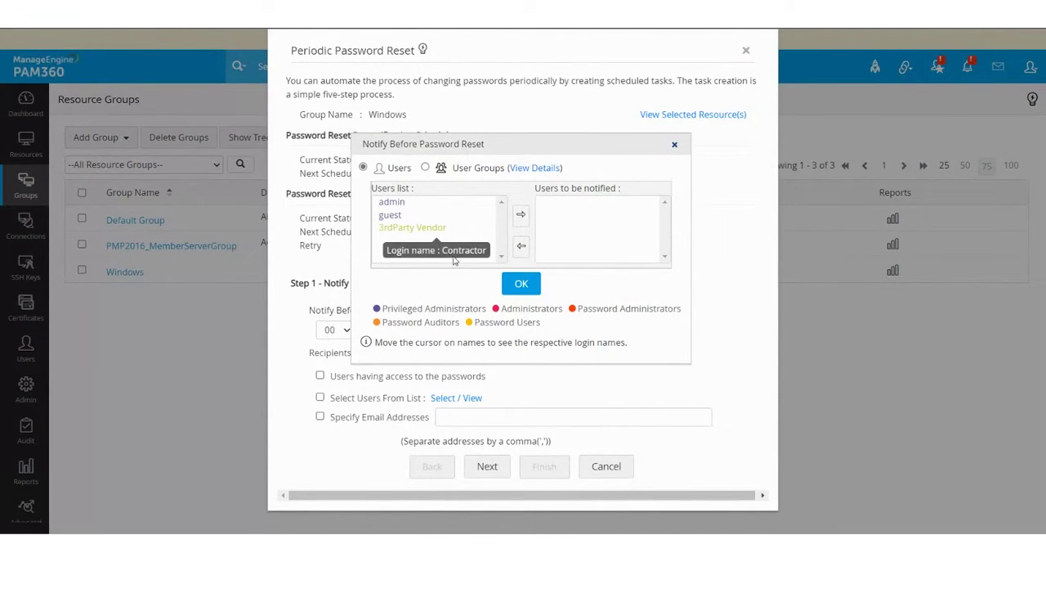
click(522, 284)
click(487, 466)
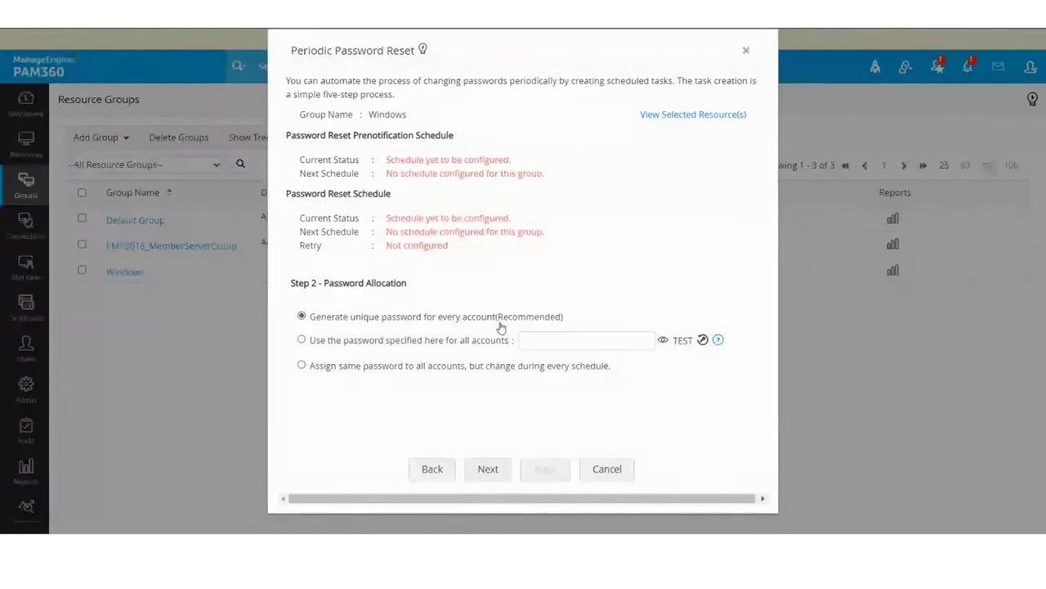
Step: Keep unique password generation and set the reset periodicity to every 30 days starting from 06/30/2022
click(488, 469)
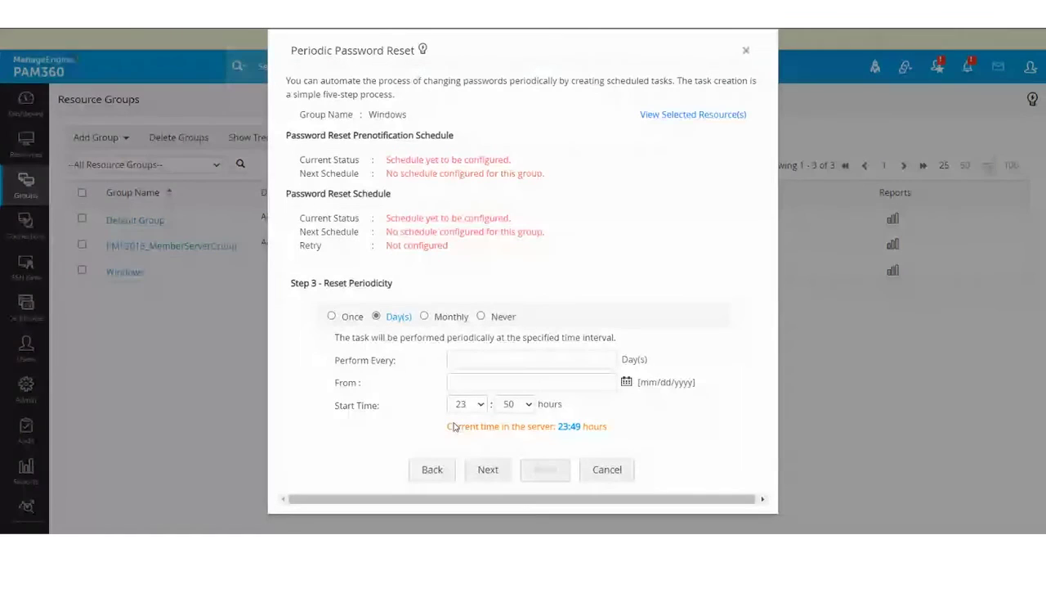
click(477, 358)
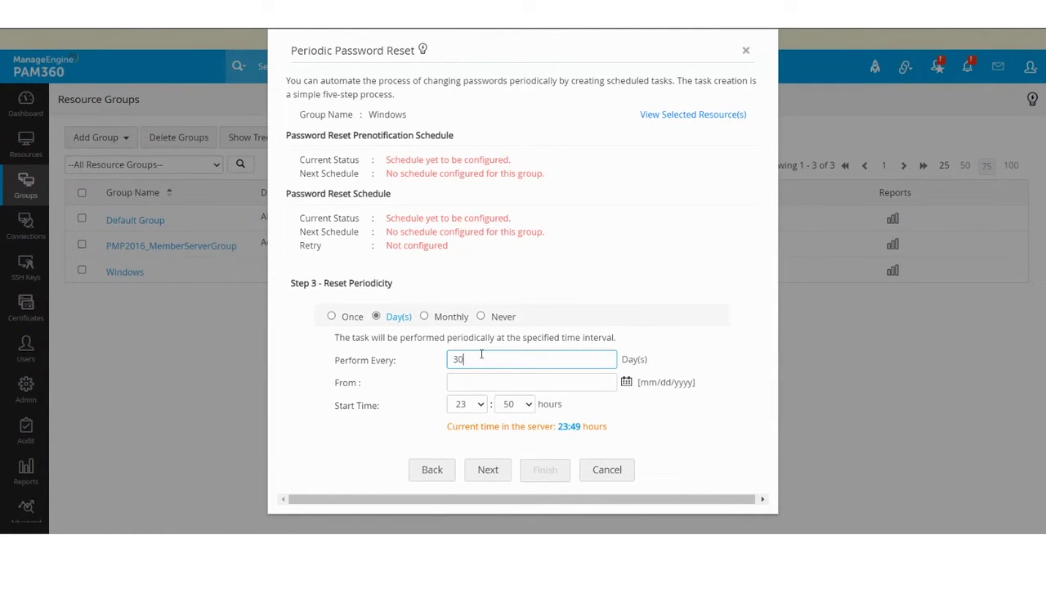
click(627, 382)
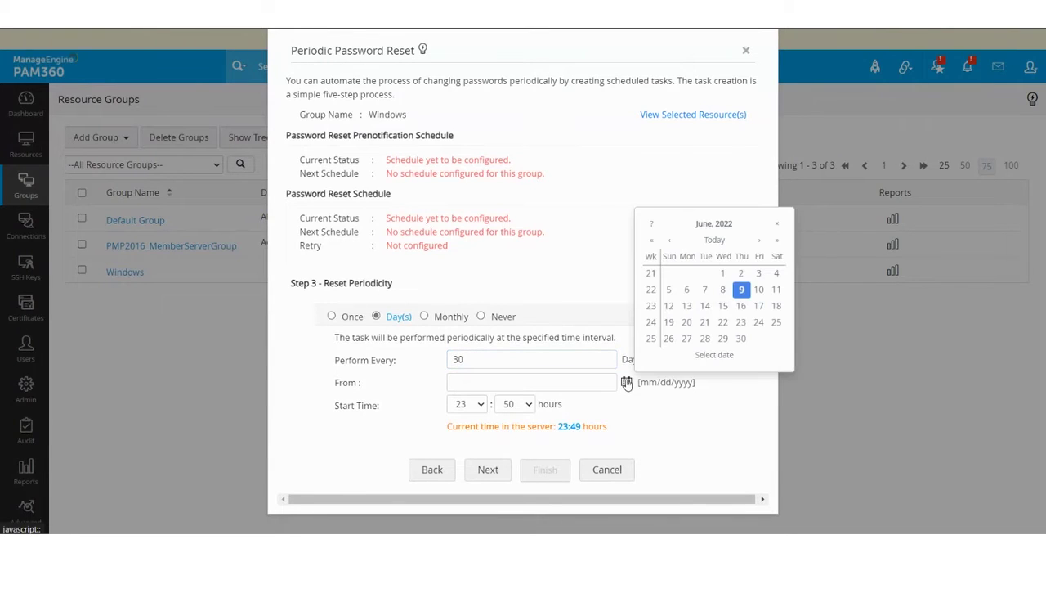
click(741, 338)
click(487, 408)
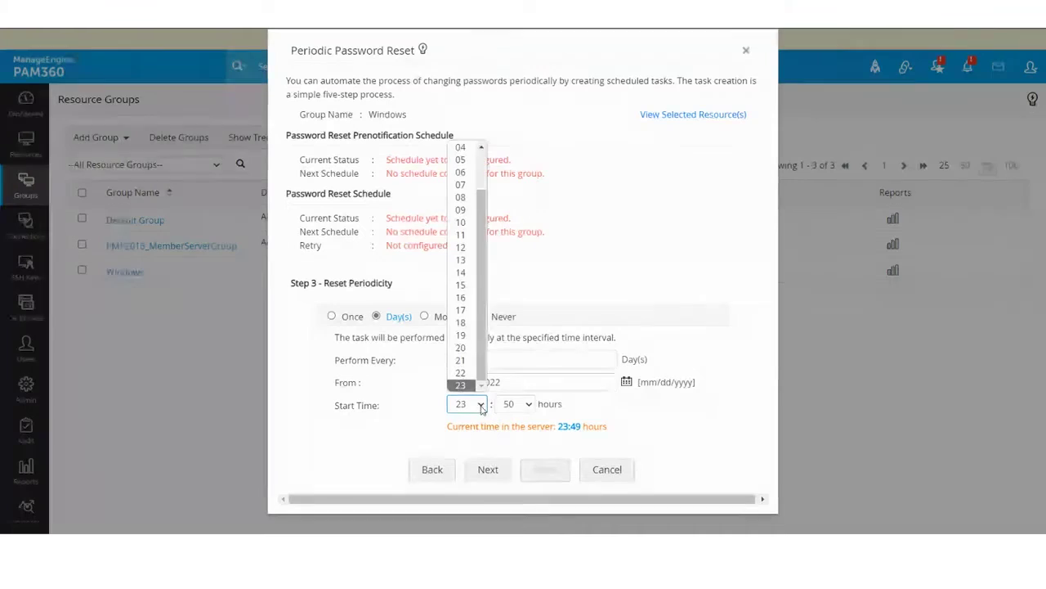
click(524, 406)
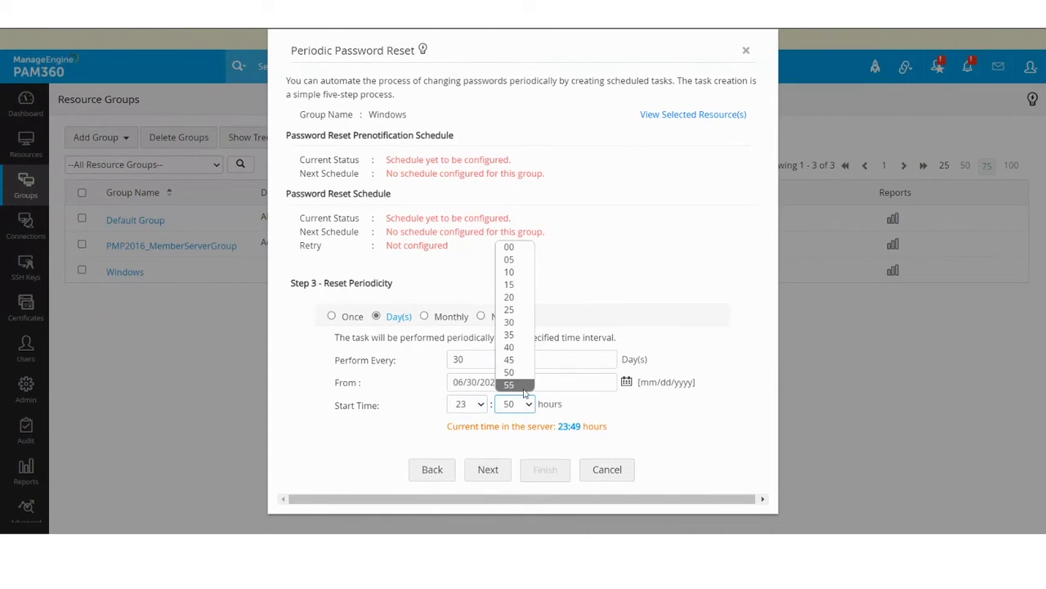
click(482, 472)
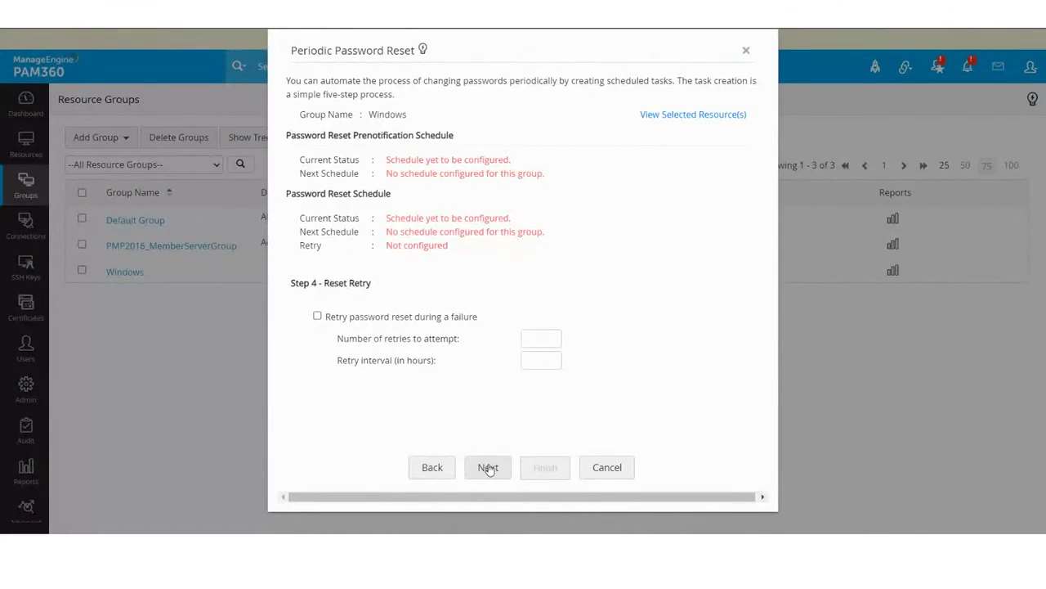
Step: Review the retry settings and post-reset notification recipients of the periodic reset, and cancel the schedule without finishing it
click(488, 468)
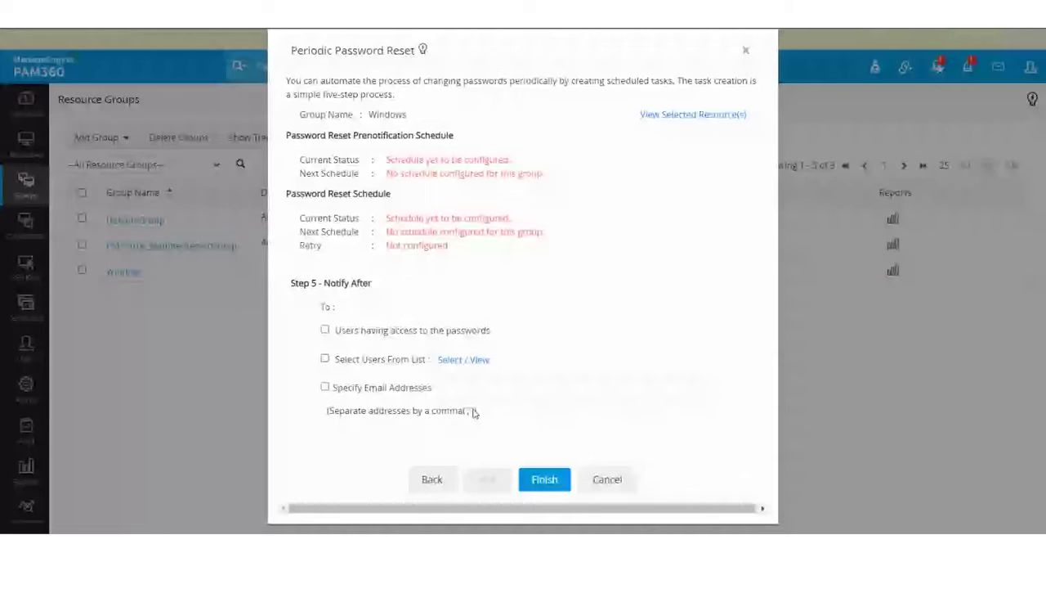
click(458, 359)
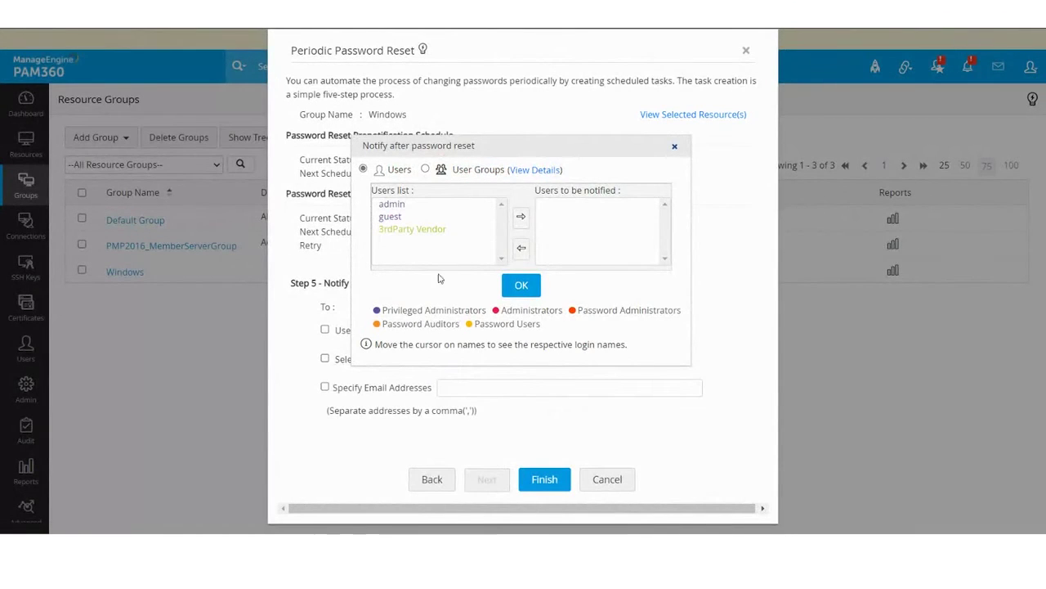
click(521, 286)
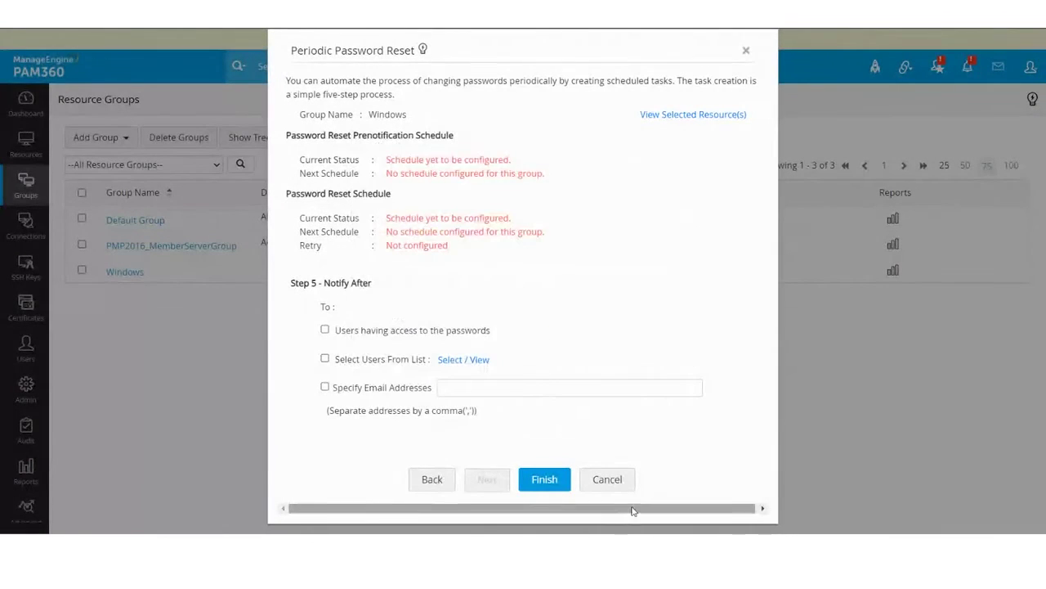
click(591, 487)
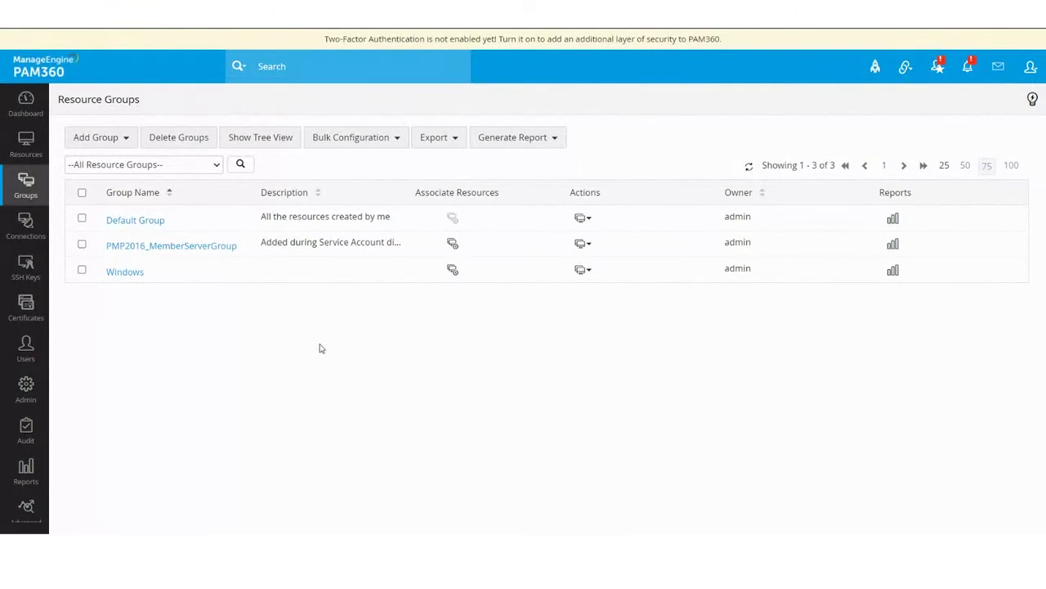
Step: Review the services that run under the administrator account of the PMP2016 domain controller resource, and return to its account list
click(26, 141)
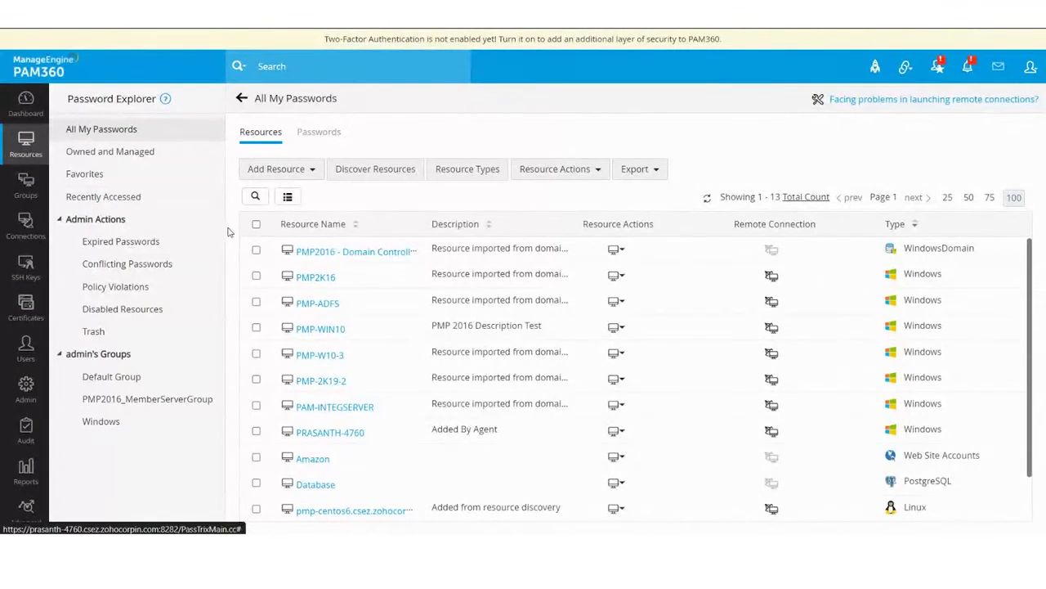
click(357, 254)
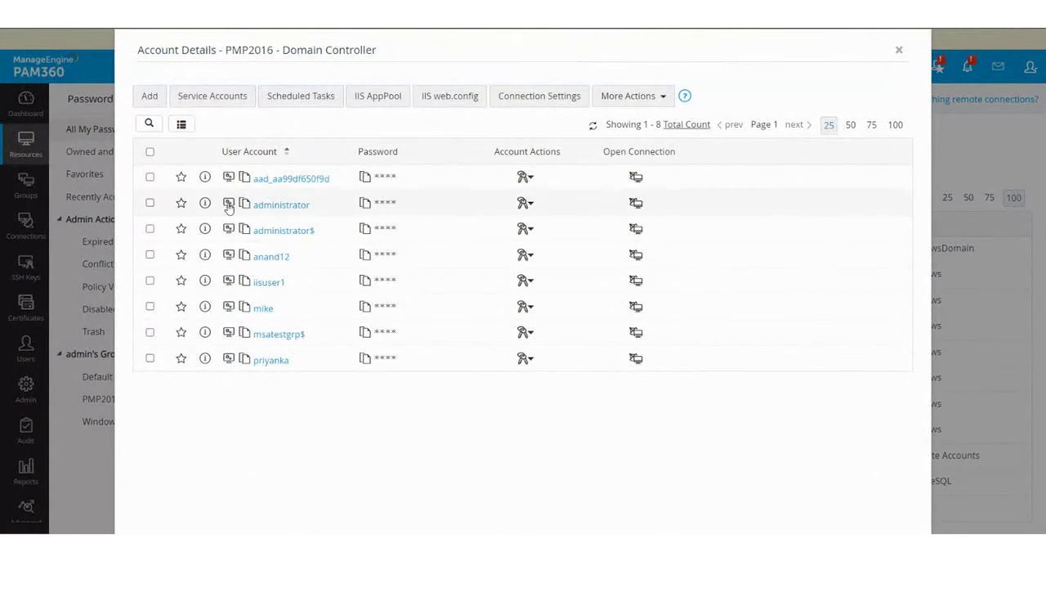
click(229, 204)
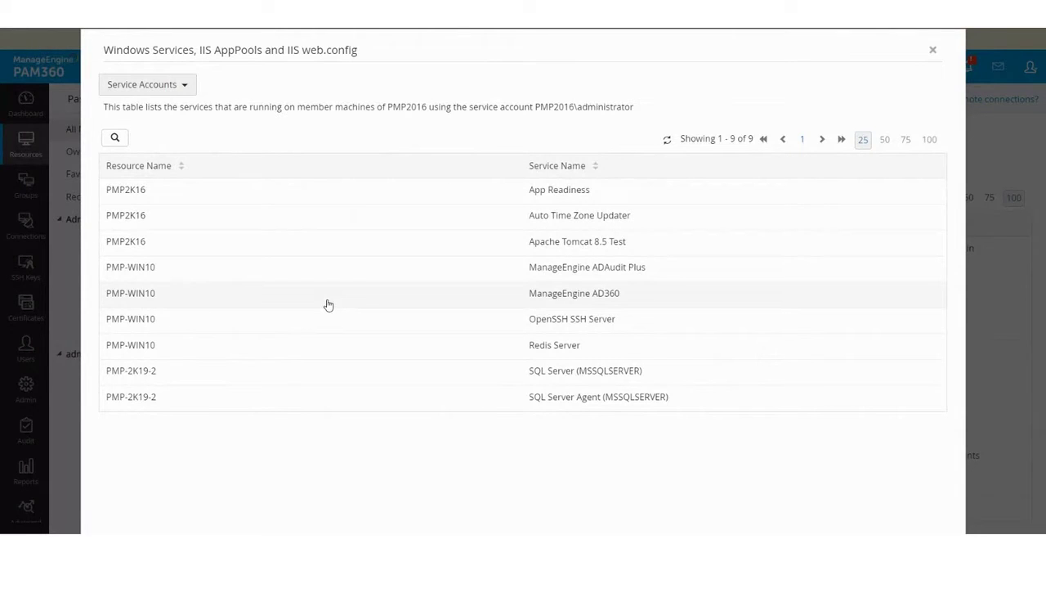
click(933, 50)
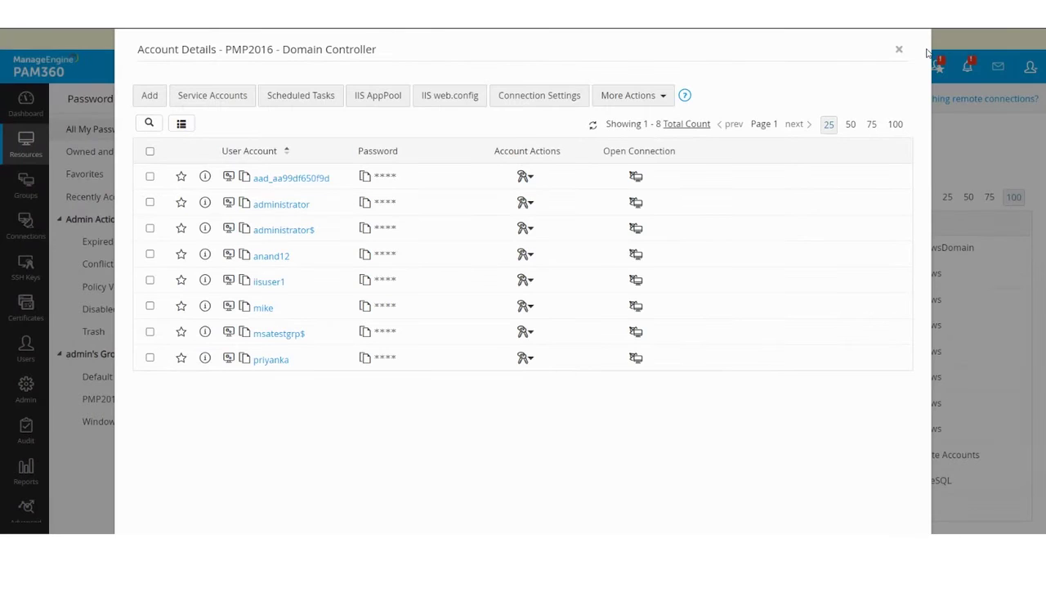
Step: Examine the administrator account's reset options for services, scheduled tasks, IIS AppPool and IIS web.config, and leave the account without saving
click(524, 204)
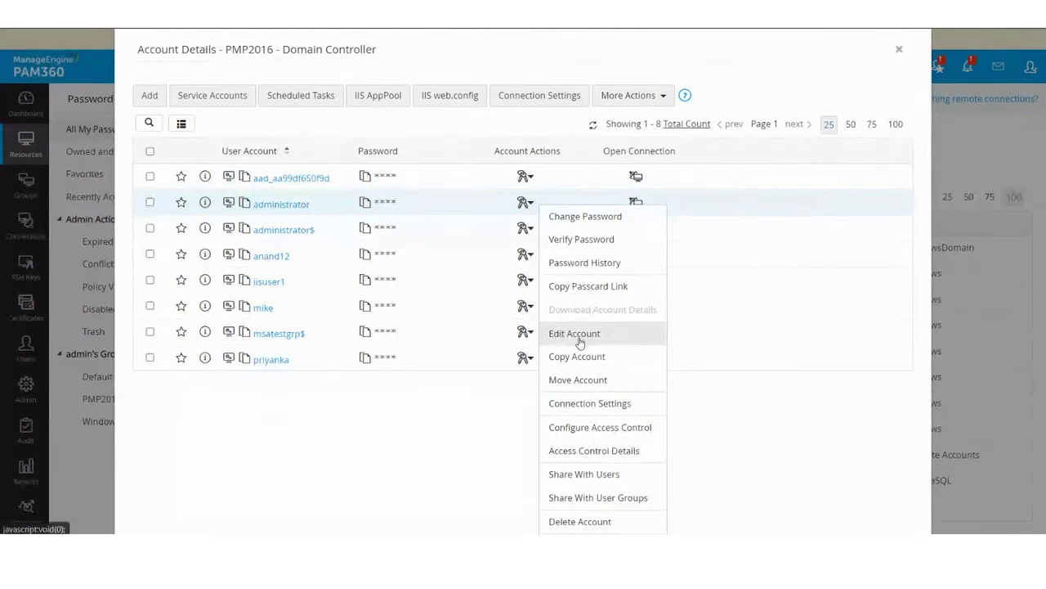
click(537, 333)
scroll(540, 352, down, 2)
click(578, 369)
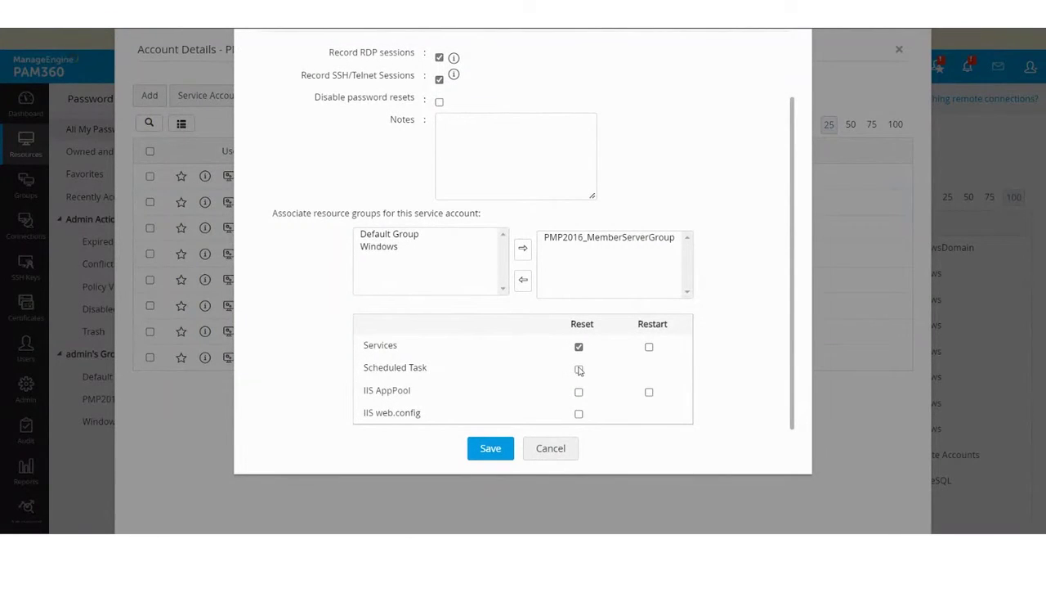
click(579, 392)
click(579, 414)
click(546, 449)
click(899, 49)
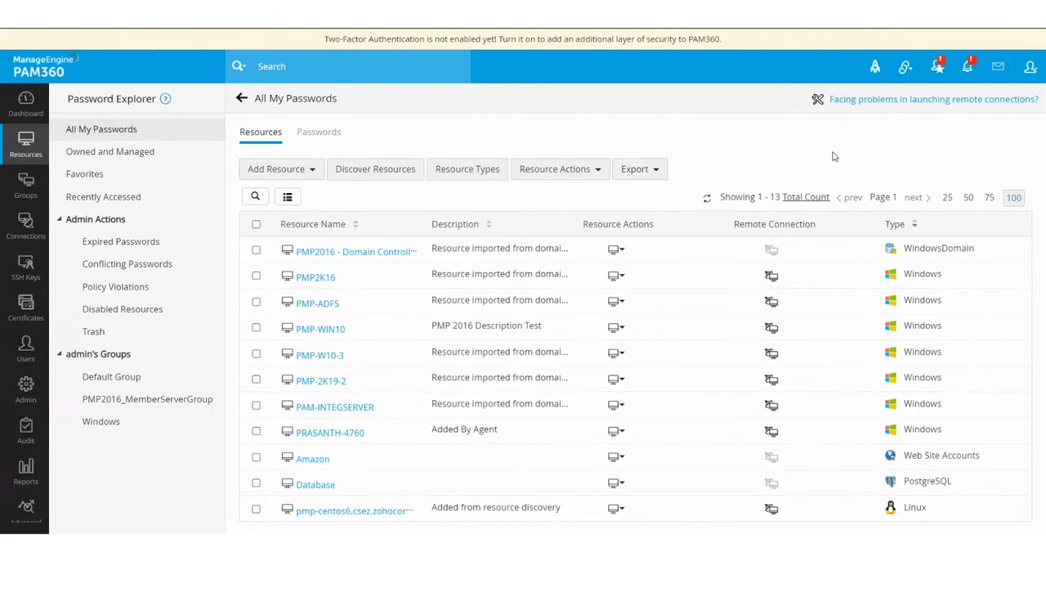
Step: Open the 64-bit C# Windows Agent download under PAM360 Agents in the administration settings
click(23, 391)
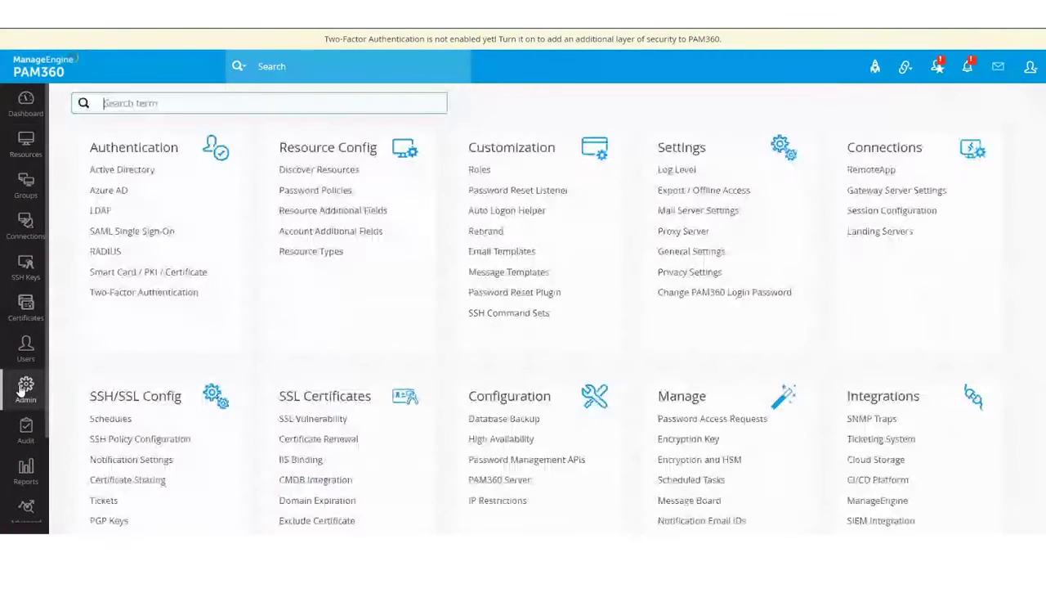
scroll(331, 341, down, 5)
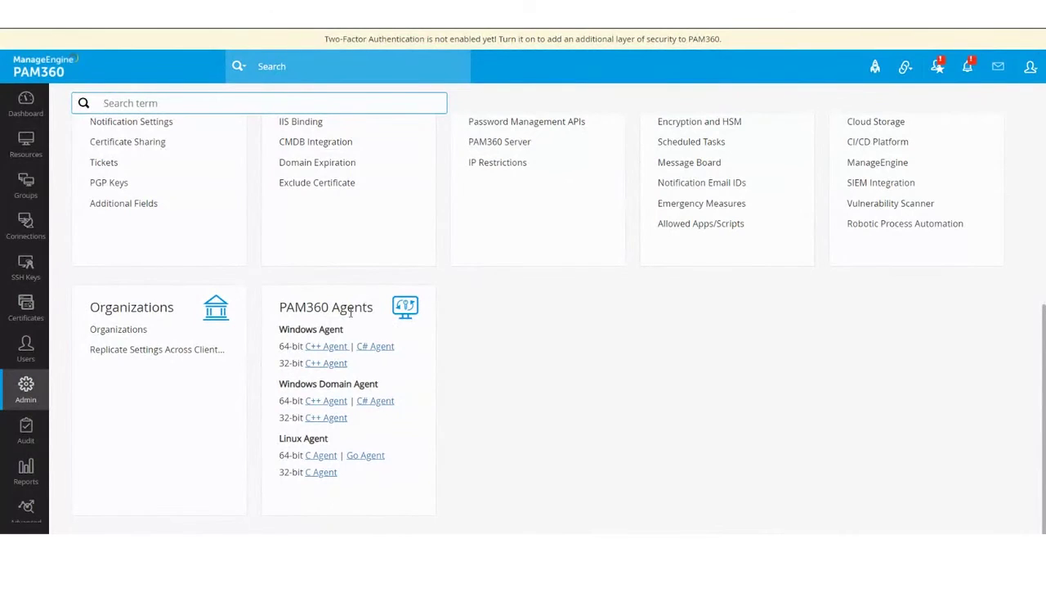
click(375, 347)
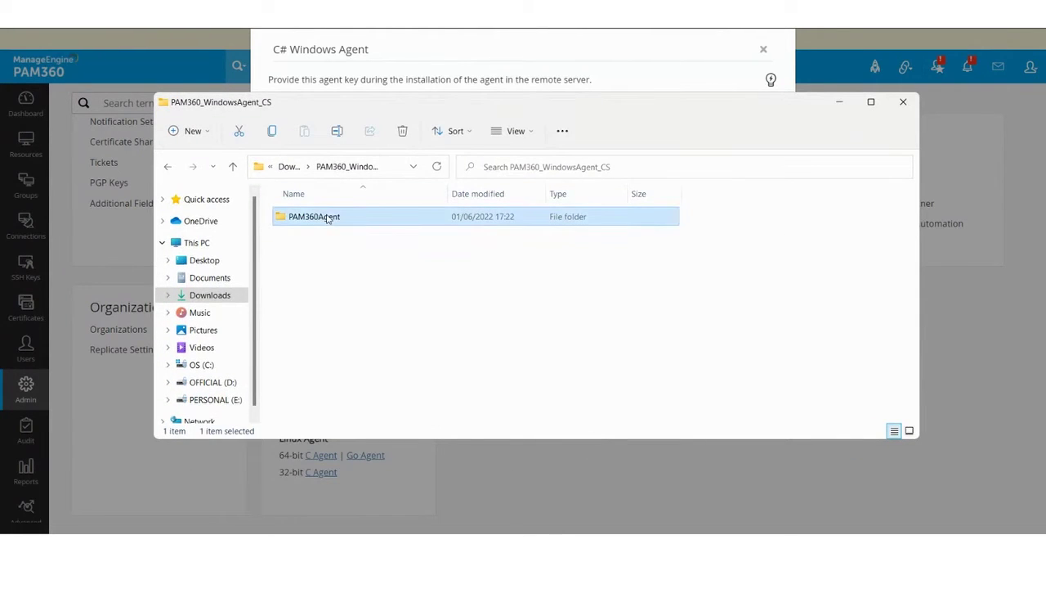
Step: Locate AgentInstaller.exe in the bin folder of the PAM360Agent package, check its Run as administrator option, and close the folder and agent dialog
double_click(330, 219)
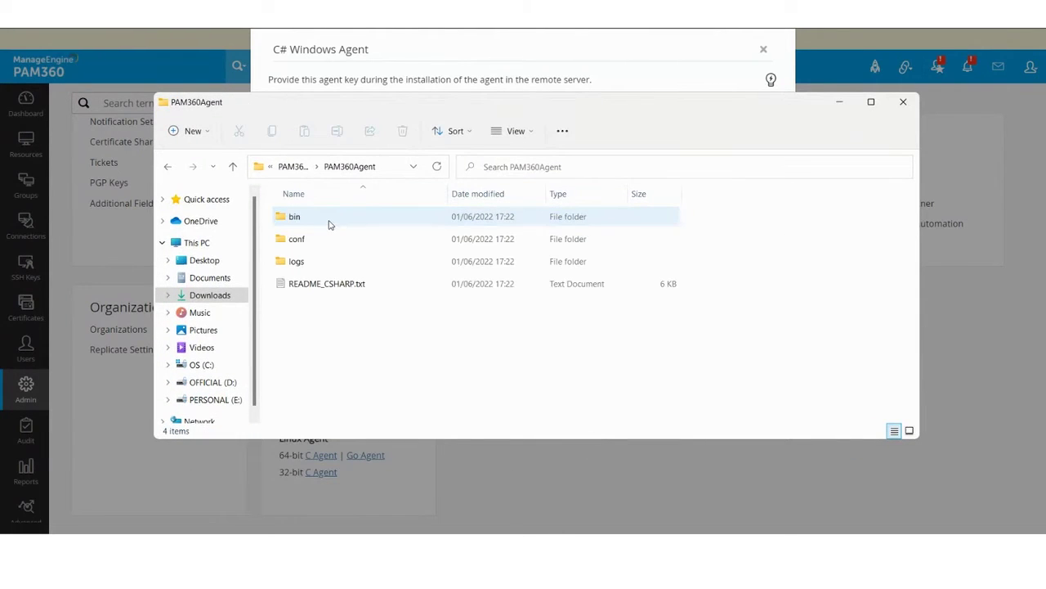
double_click(329, 221)
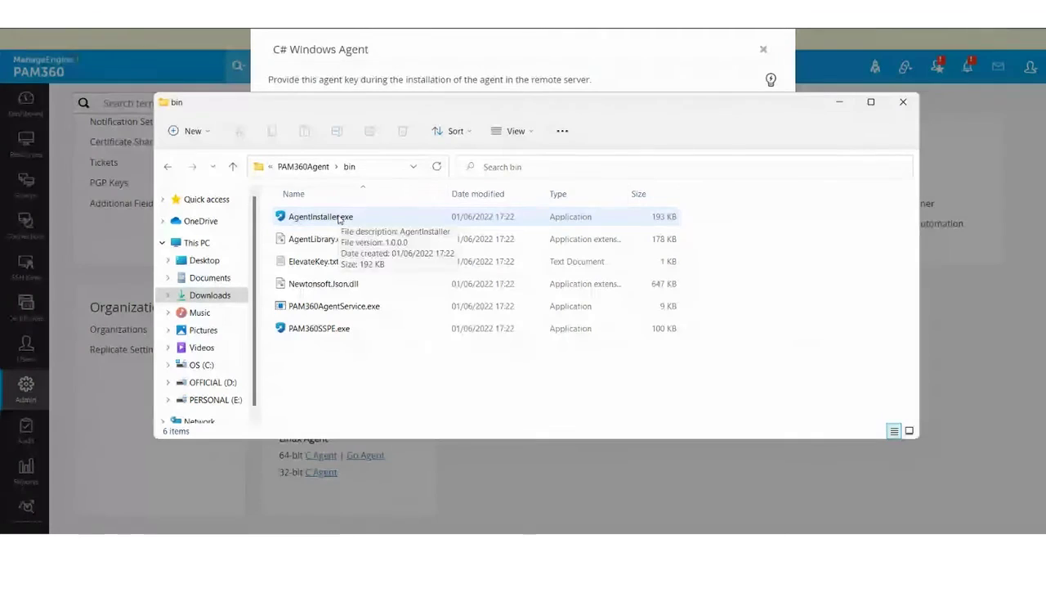
click(338, 219)
right_click(347, 220)
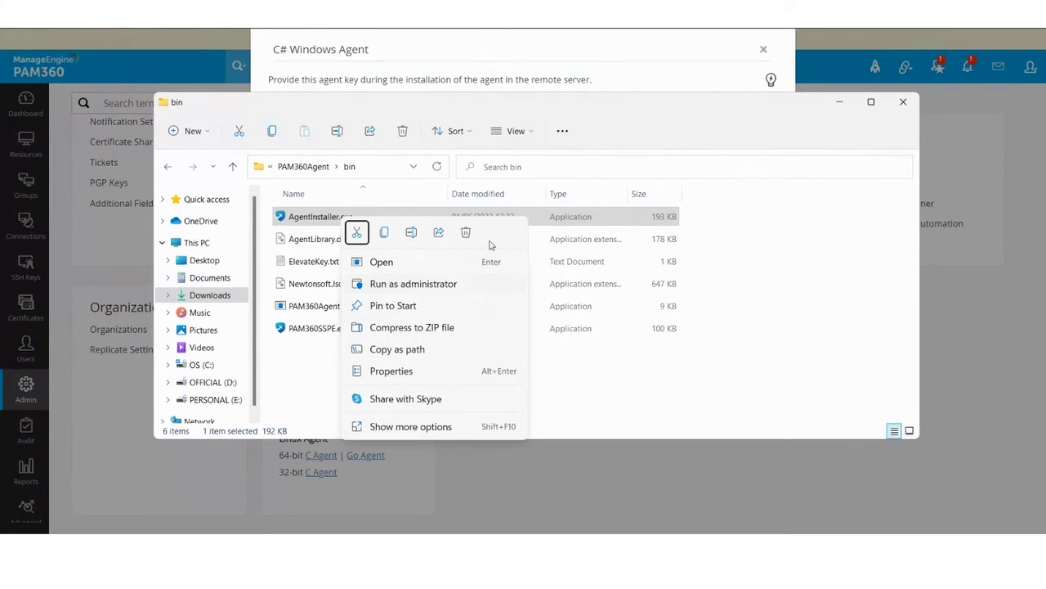
click(902, 101)
click(763, 50)
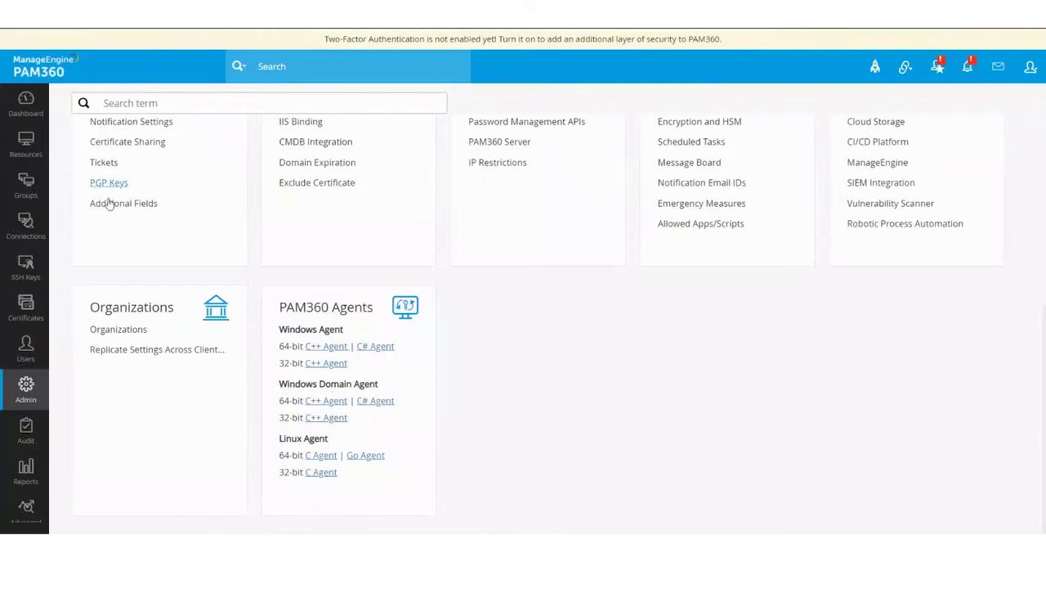
Step: View the accounts of the Windows resource described as added by agent, and close its account details
click(25, 145)
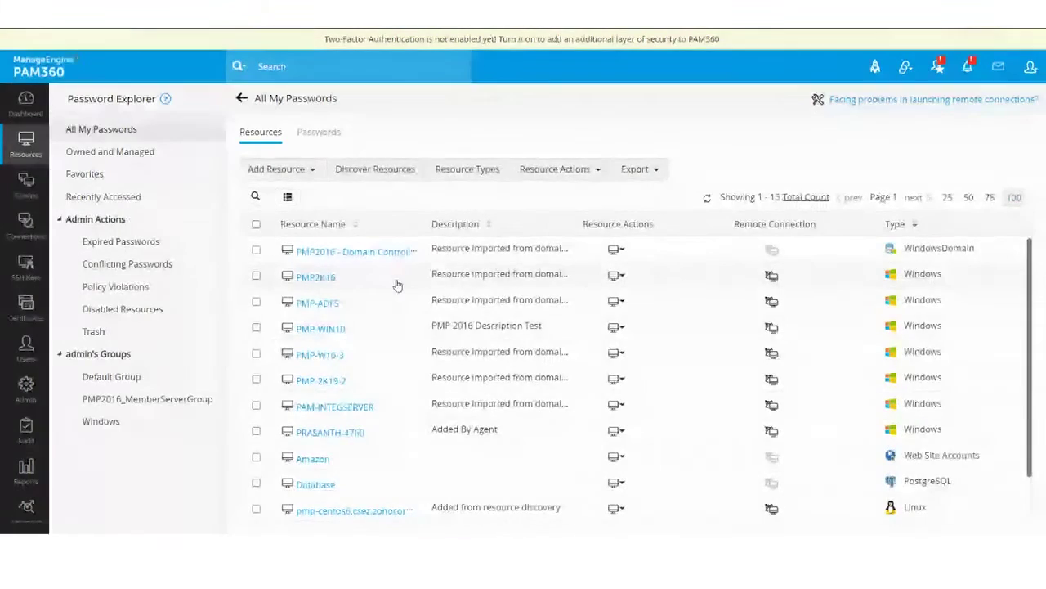
scroll(331, 478, down, 2)
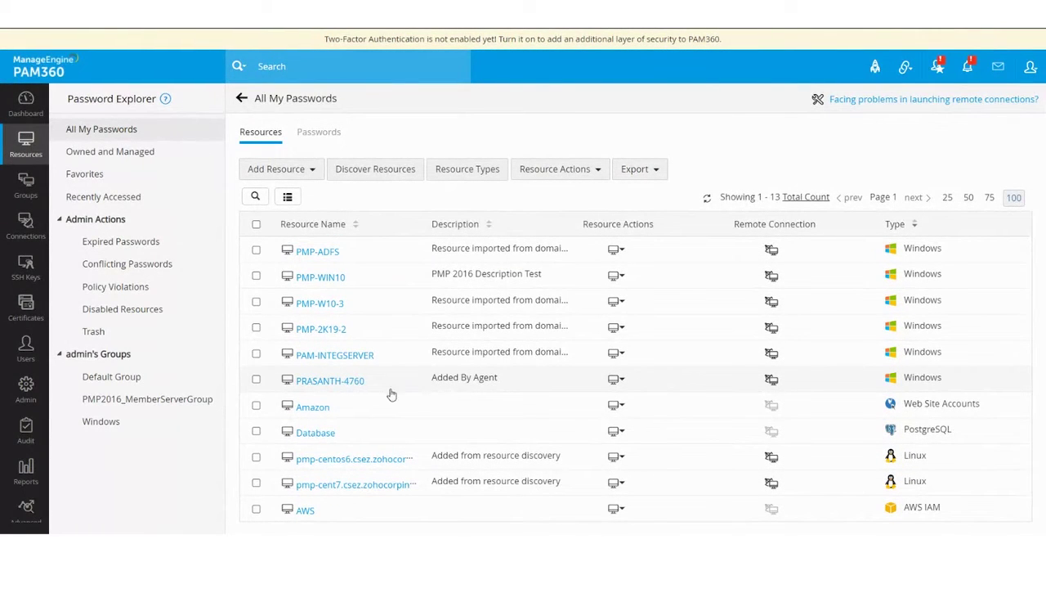
click(335, 385)
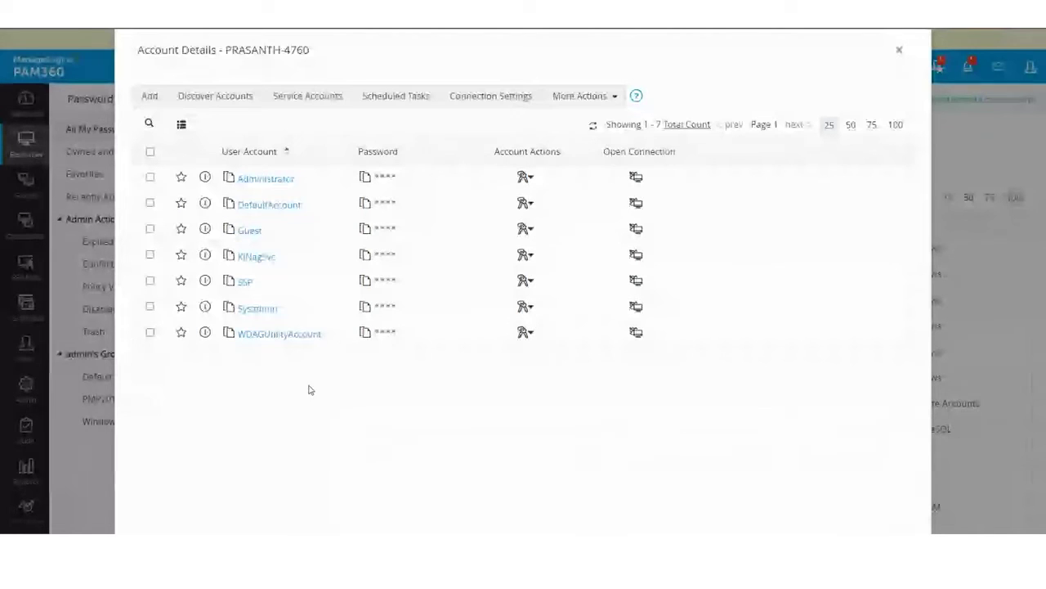
click(899, 50)
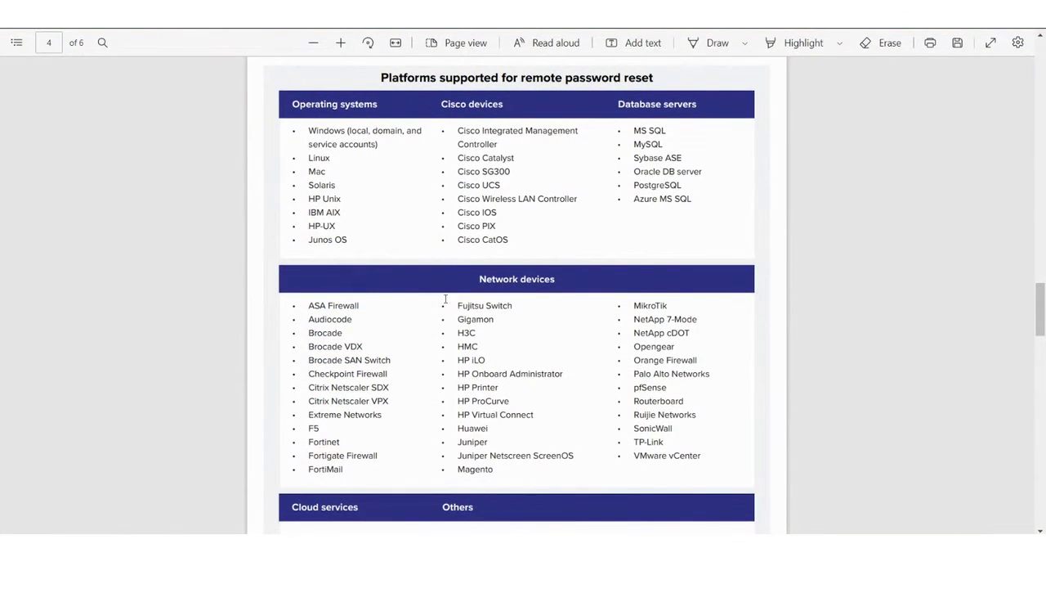
Step: Look through the PDF's list of platforms supported for remote password reset, including network devices, cloud services and others
scroll(446, 302, down, 2)
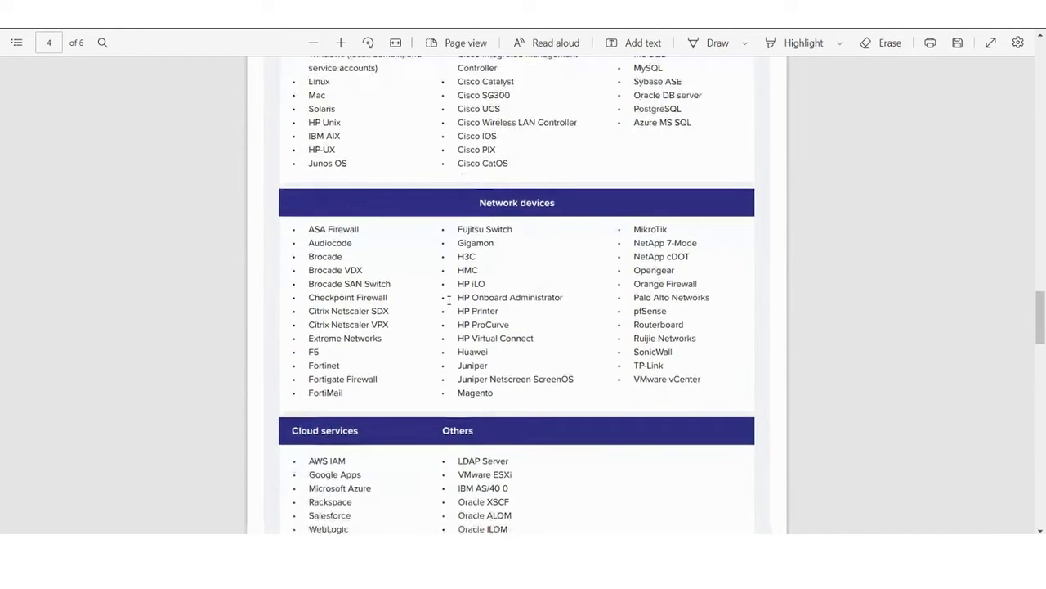
scroll(449, 300, down, 2)
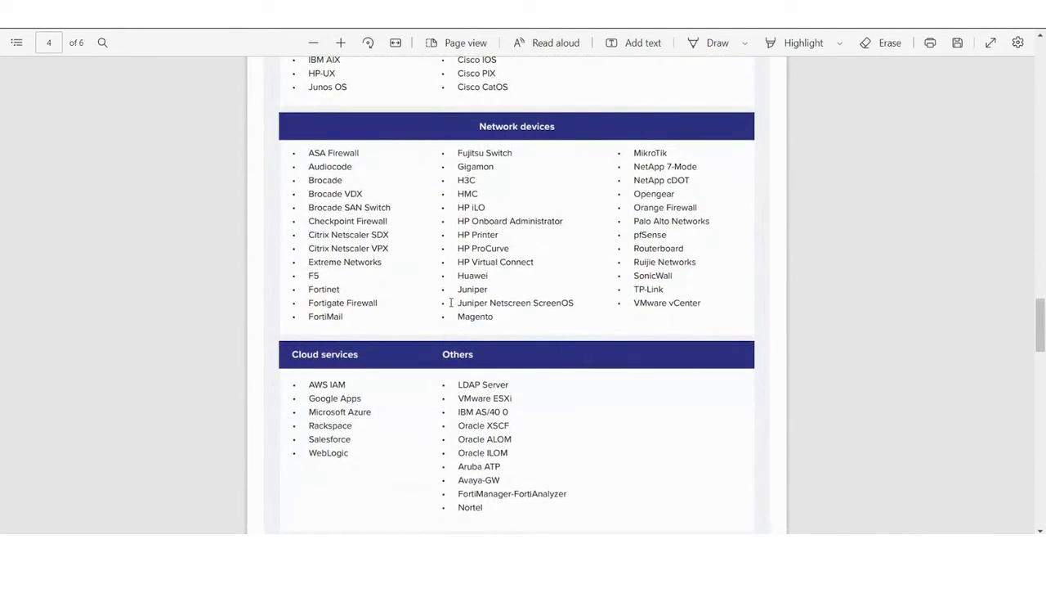
scroll(451, 302, up, 4)
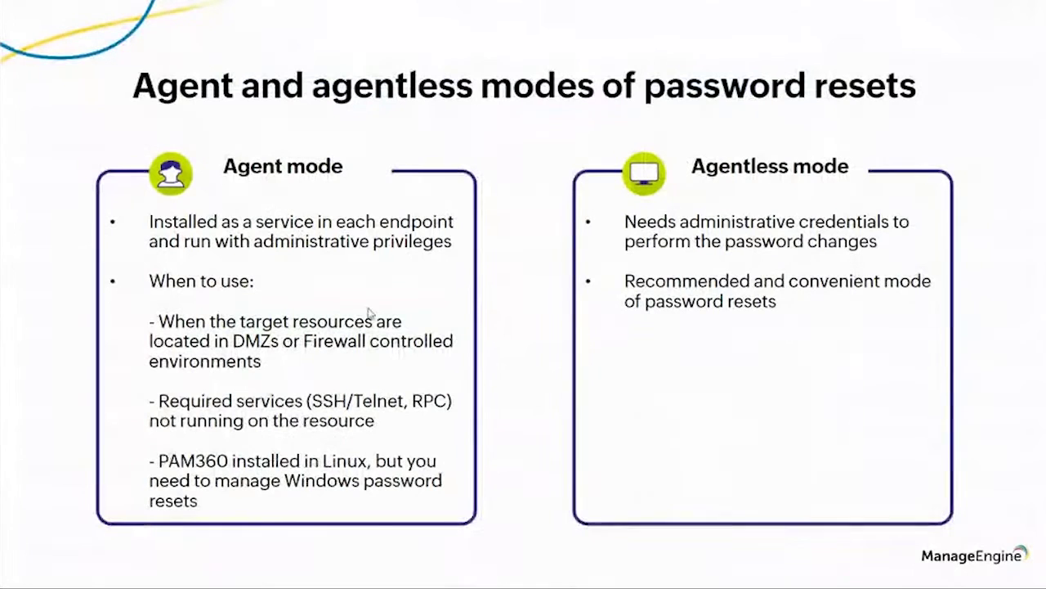
click(401, 336)
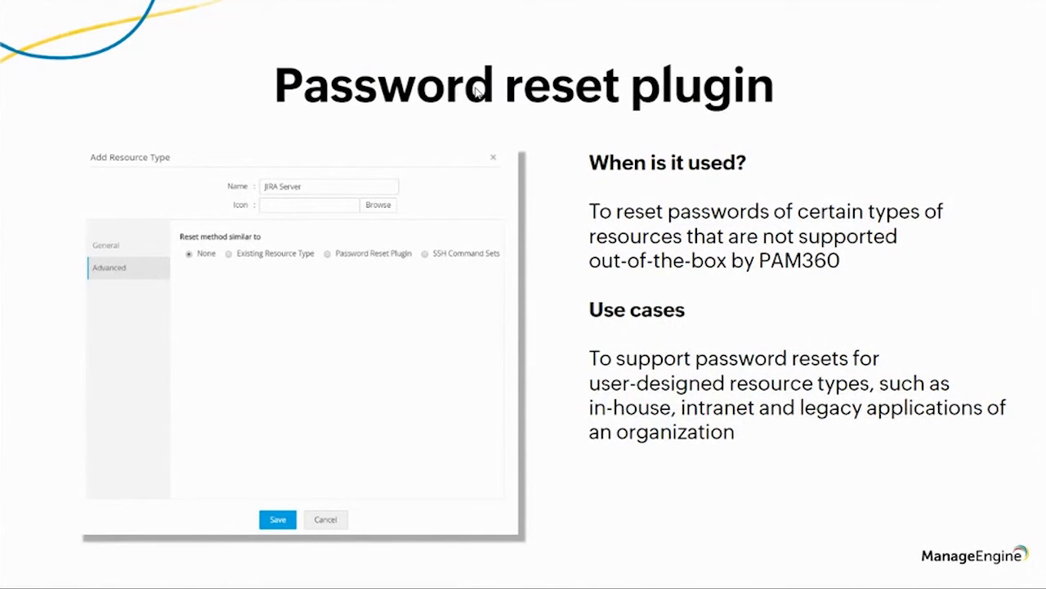
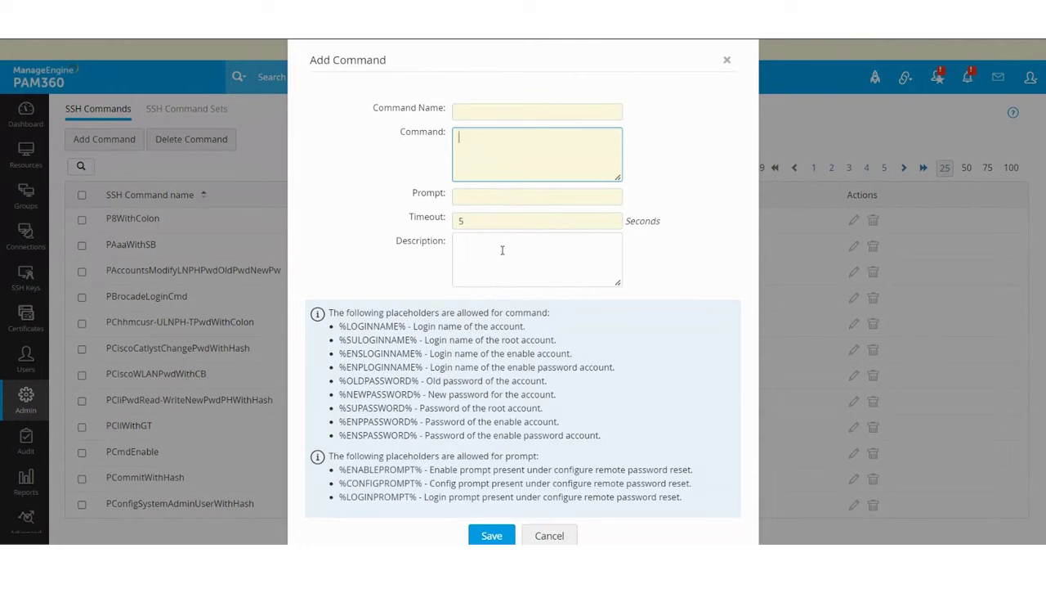
Step: Review the Prompt and Timeout fields of the new SSH command form, cancel it, and look through the existing SSH commands
key(Tab)
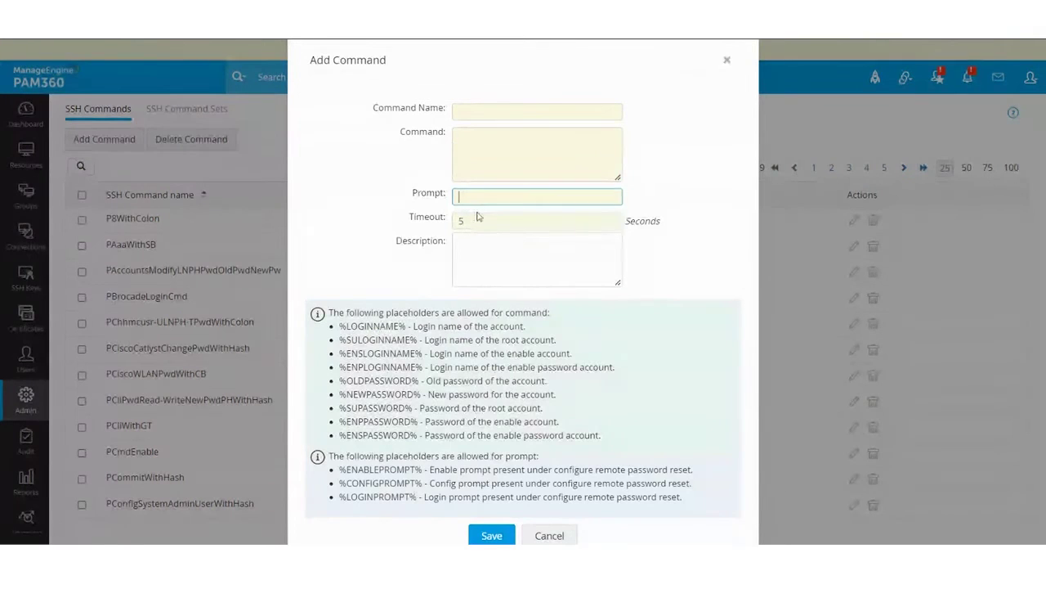
key(Tab)
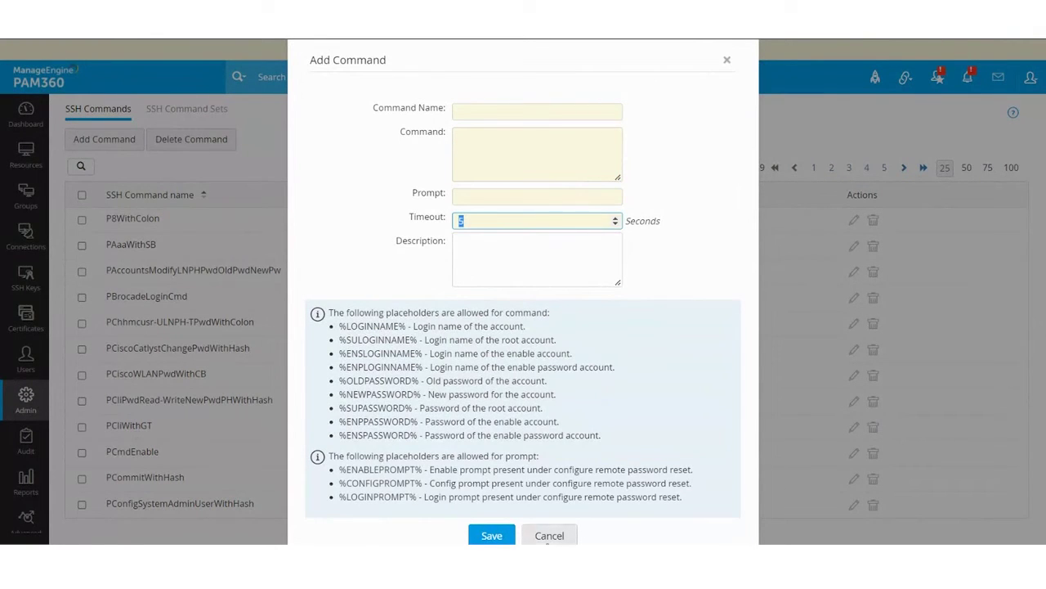
click(561, 537)
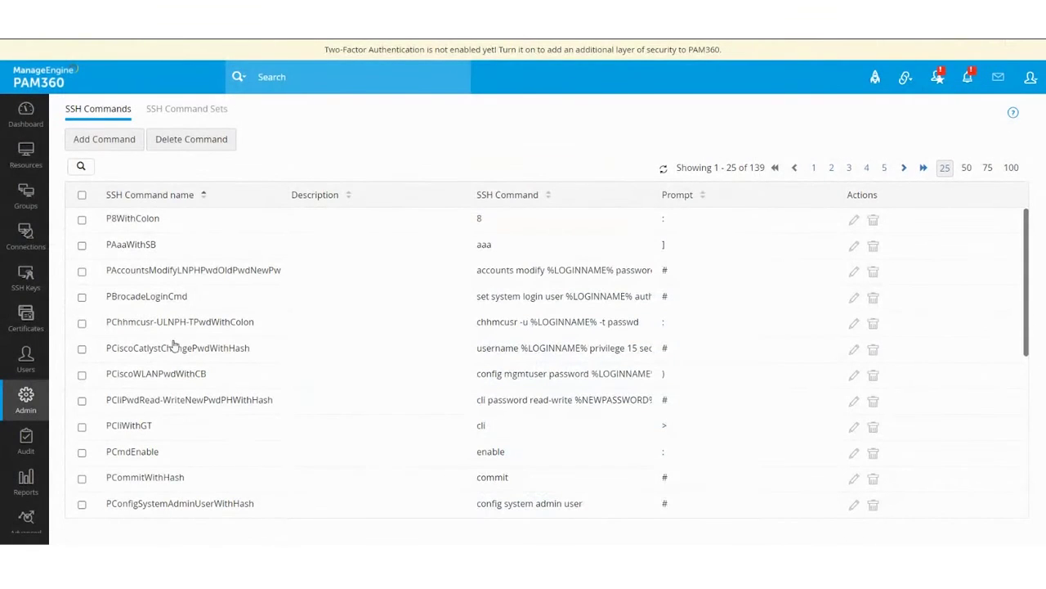
scroll(156, 477, down, 3)
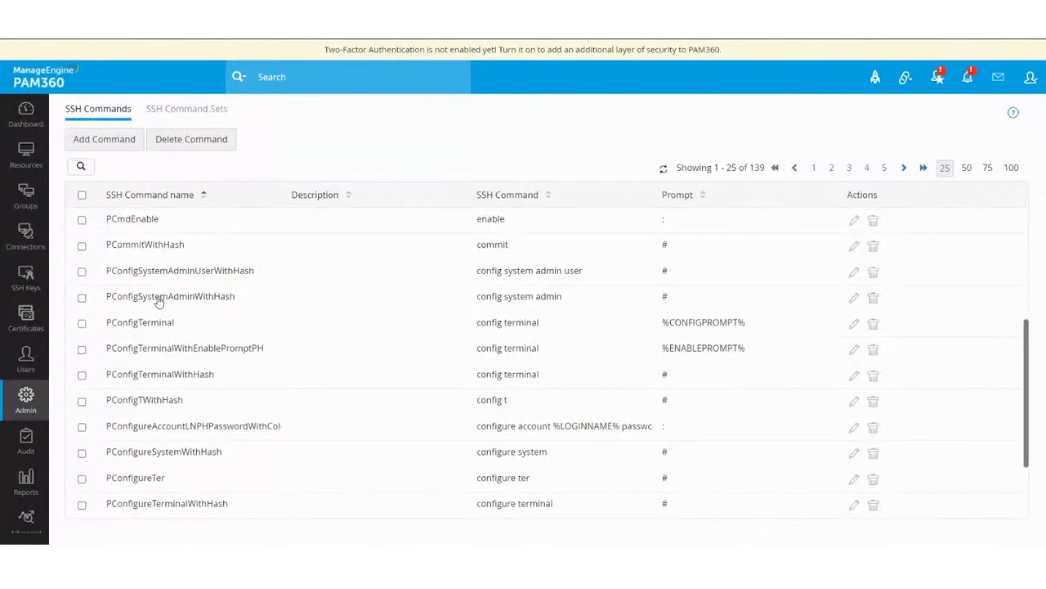
scroll(161, 269, down, 2)
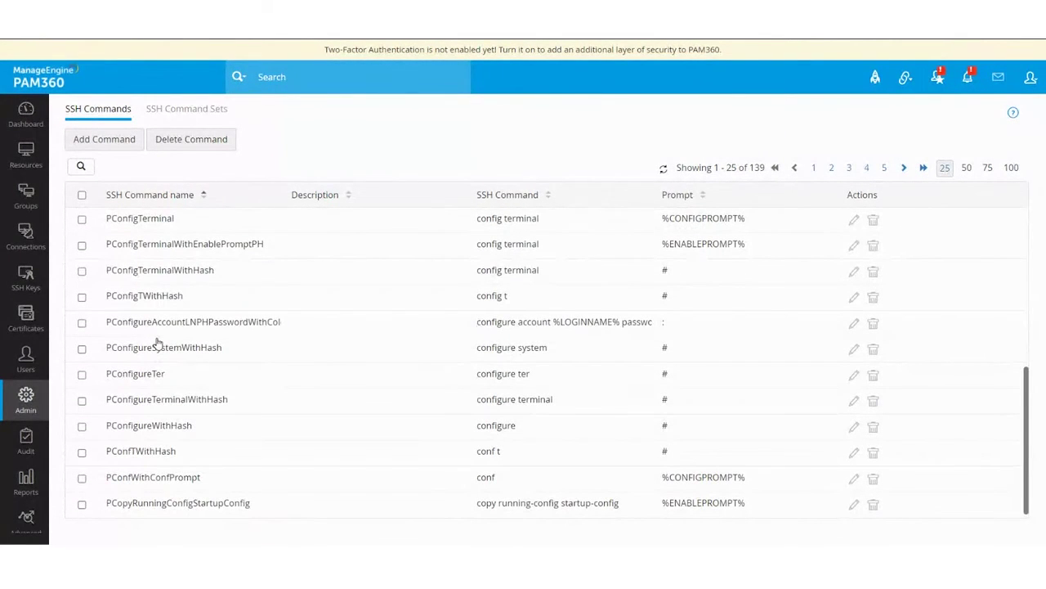
scroll(157, 344, up, 3)
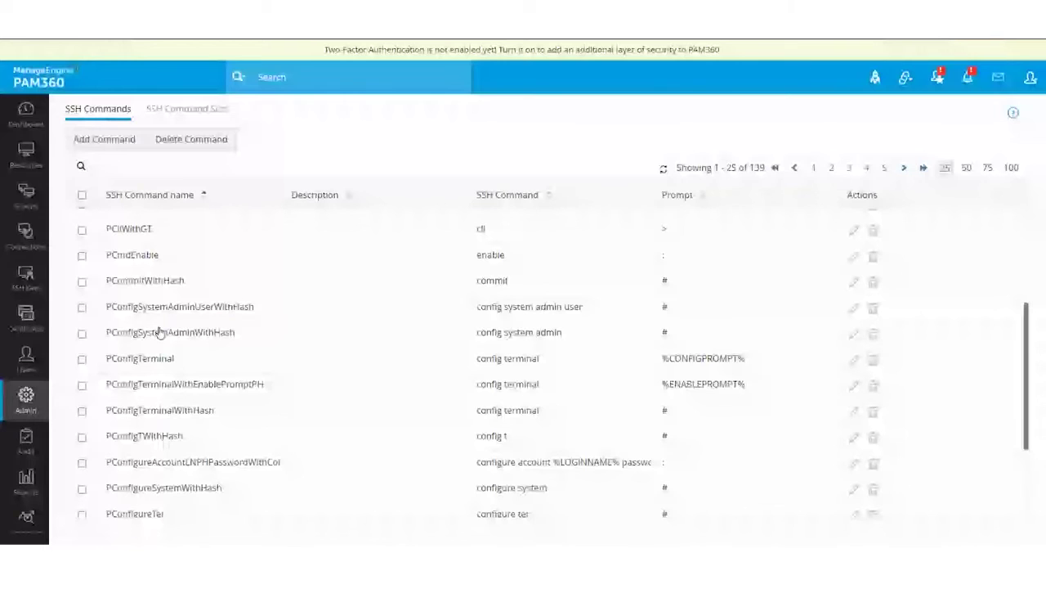
Step: Start a new SSH command set and add the commands SSH Command set and SSH_Command_set to its reset sequence
click(180, 113)
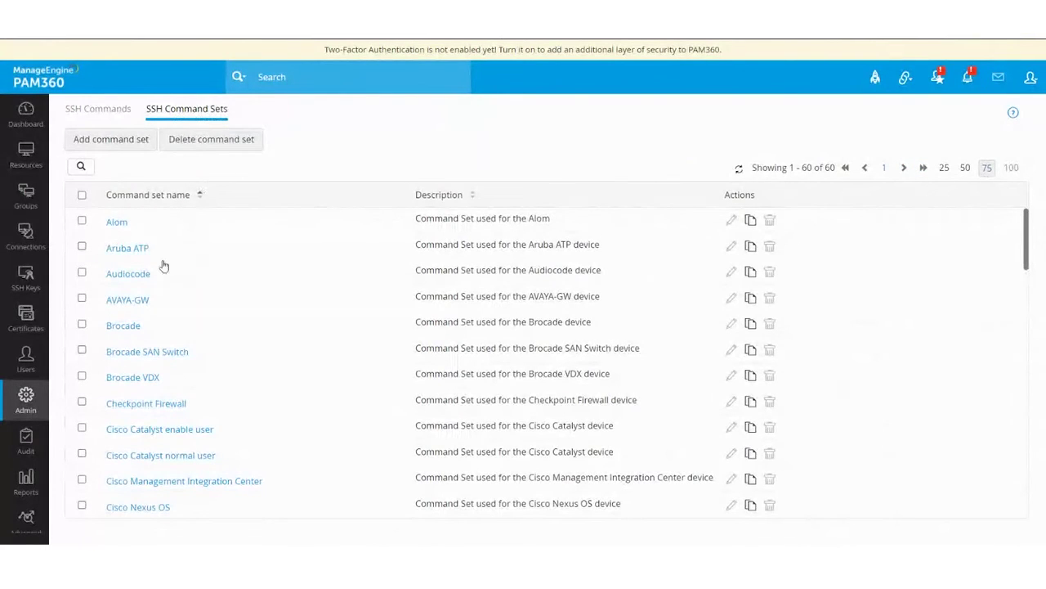
click(107, 148)
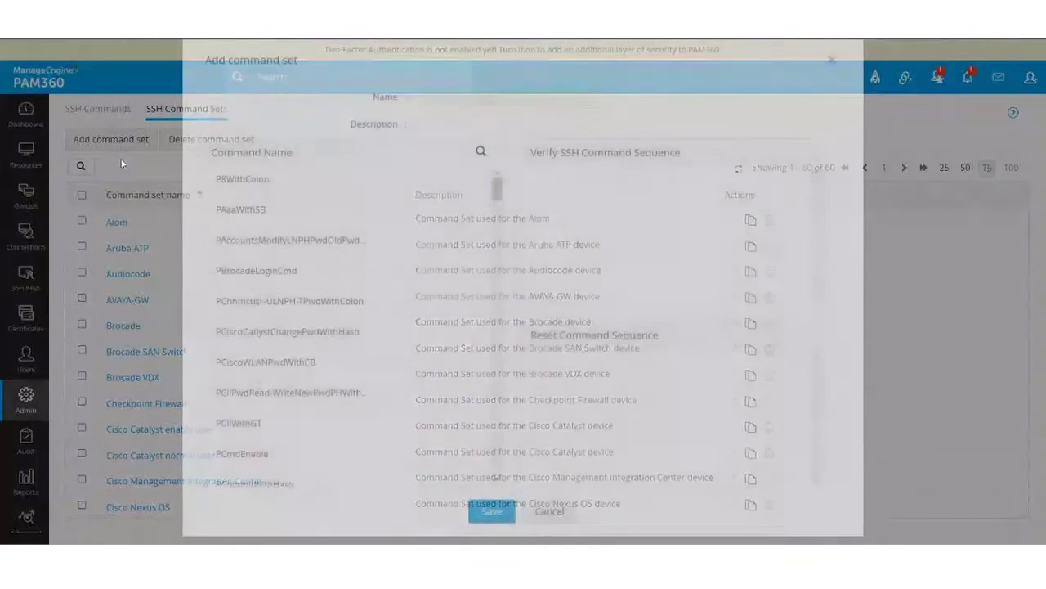
scroll(291, 294, down, 15)
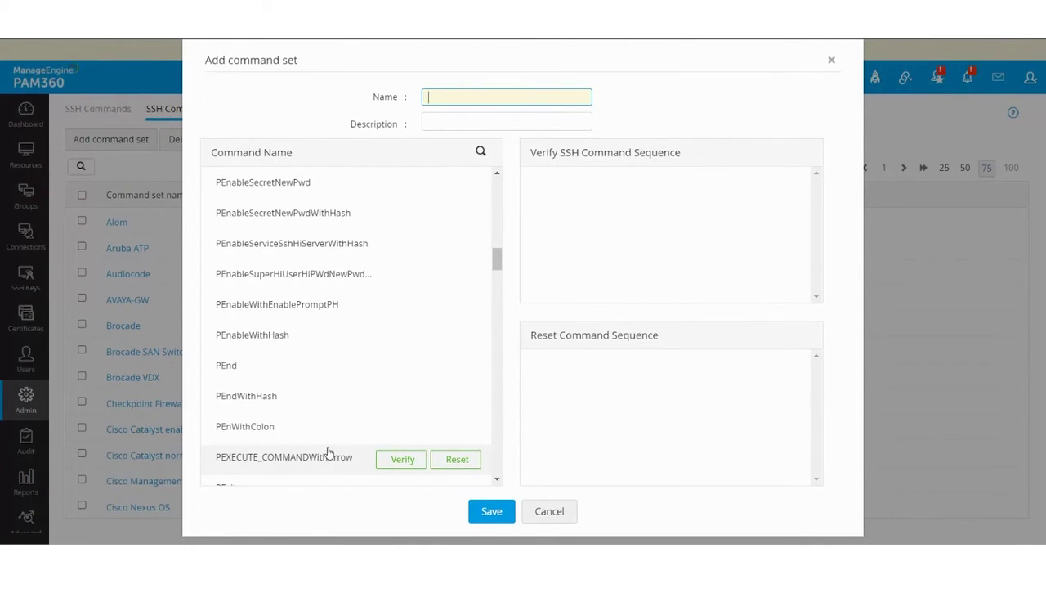
click(479, 153)
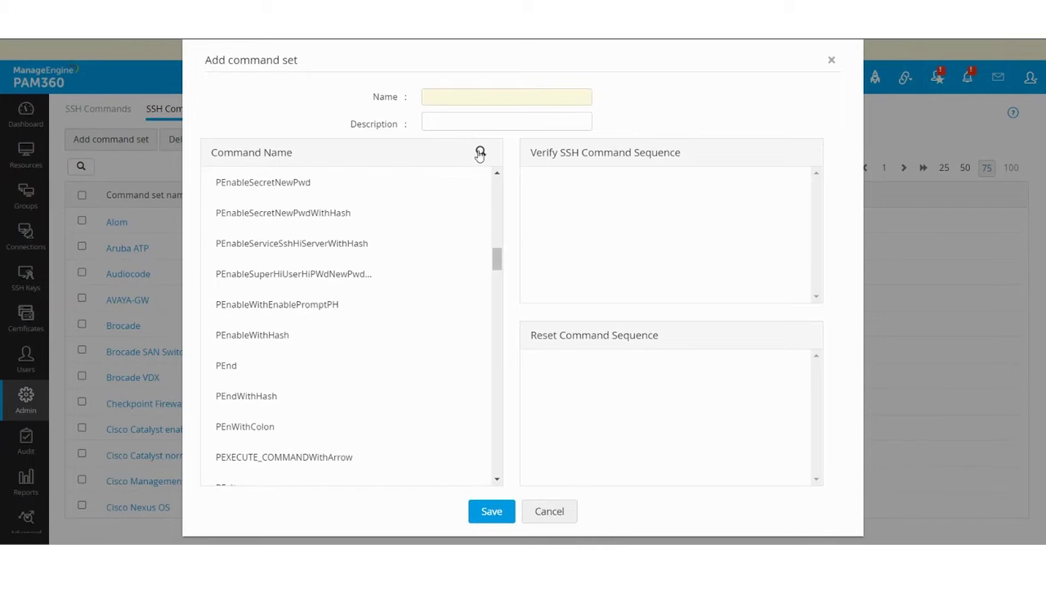
click(295, 182)
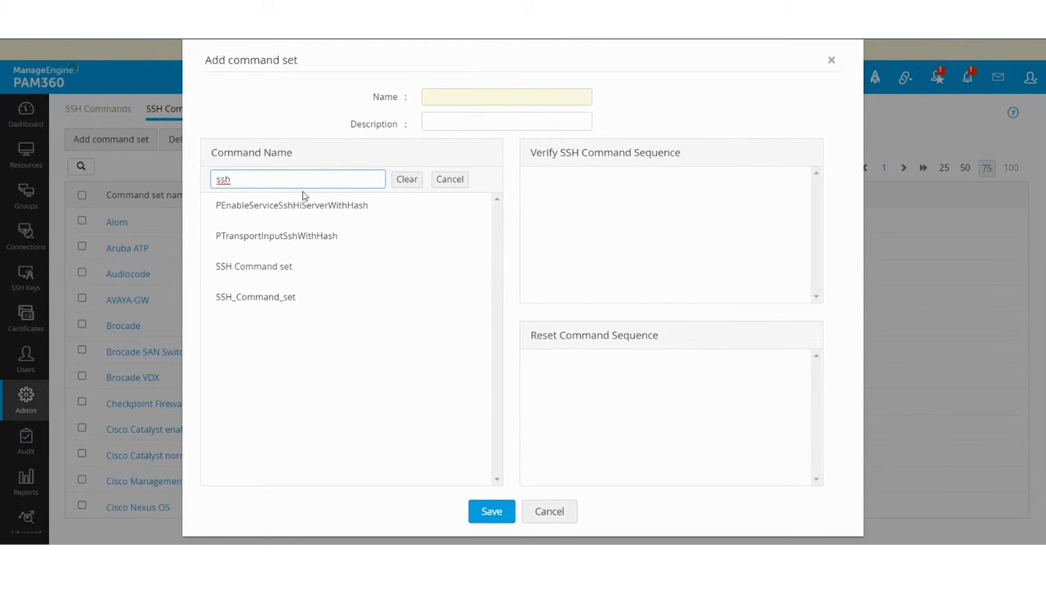
click(457, 269)
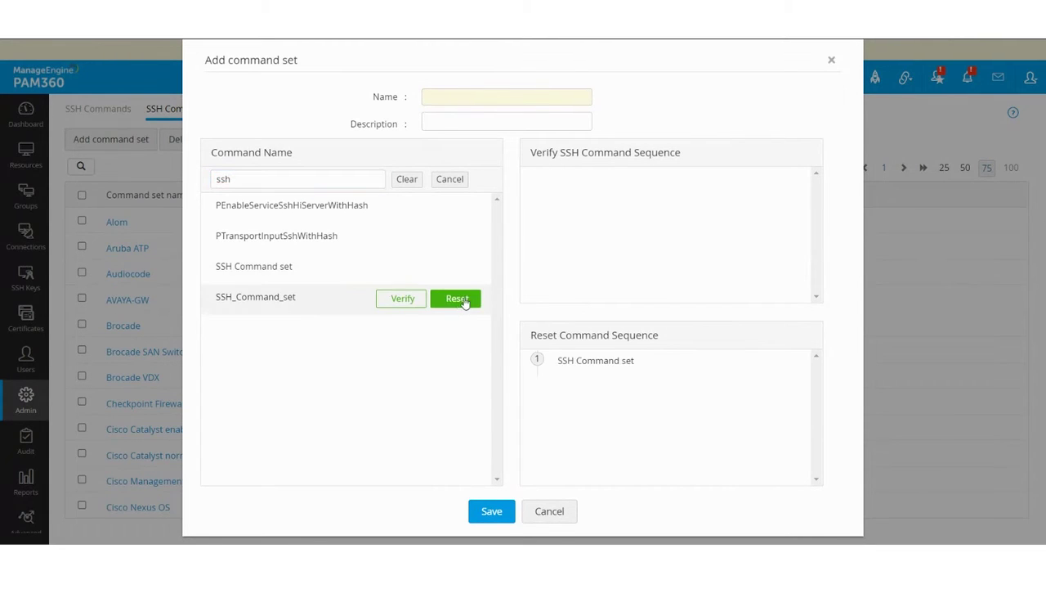
click(457, 300)
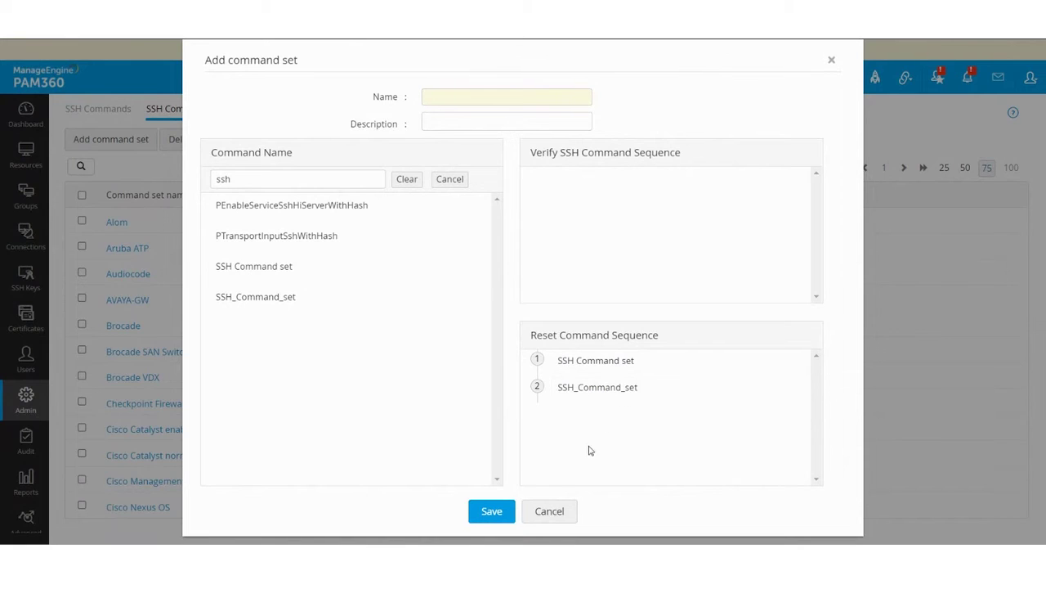
Step: Name the new SSH command set NEW CISCO and save it
click(492, 513)
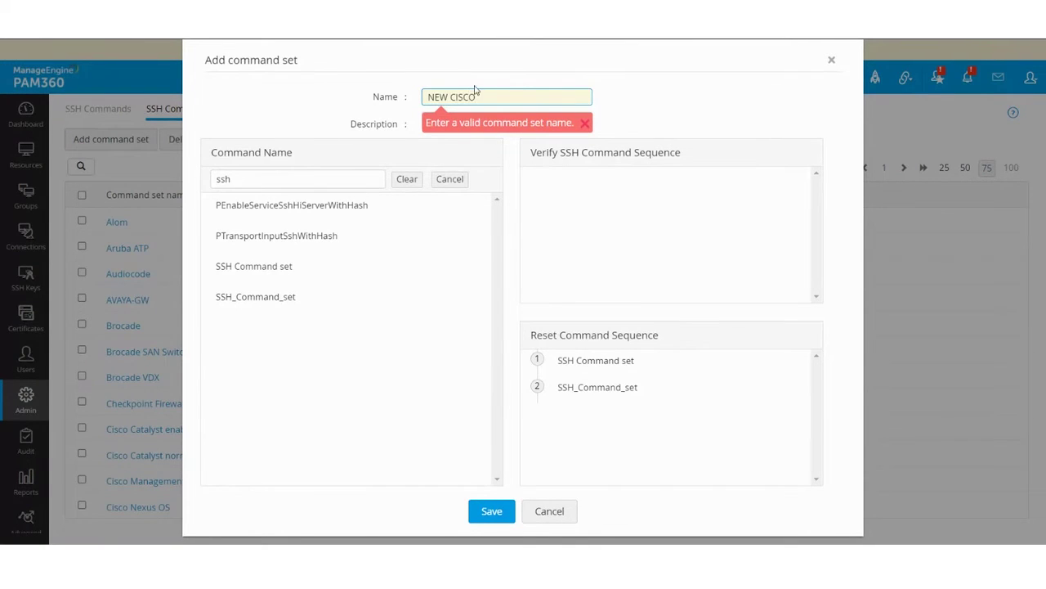
click(585, 123)
click(492, 511)
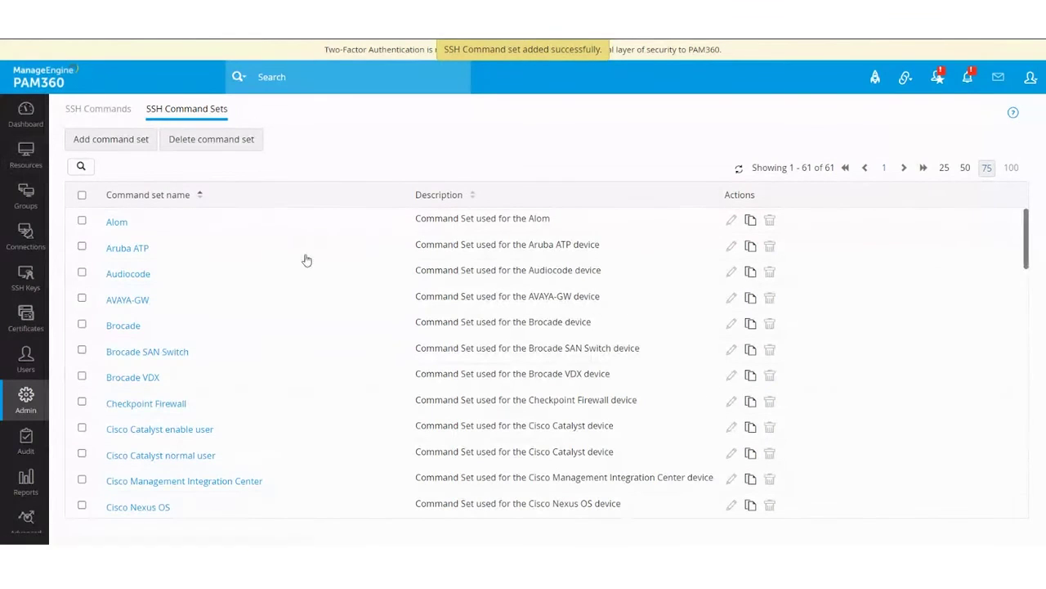
Step: Start a new resource type named NEW CISCO
click(25, 155)
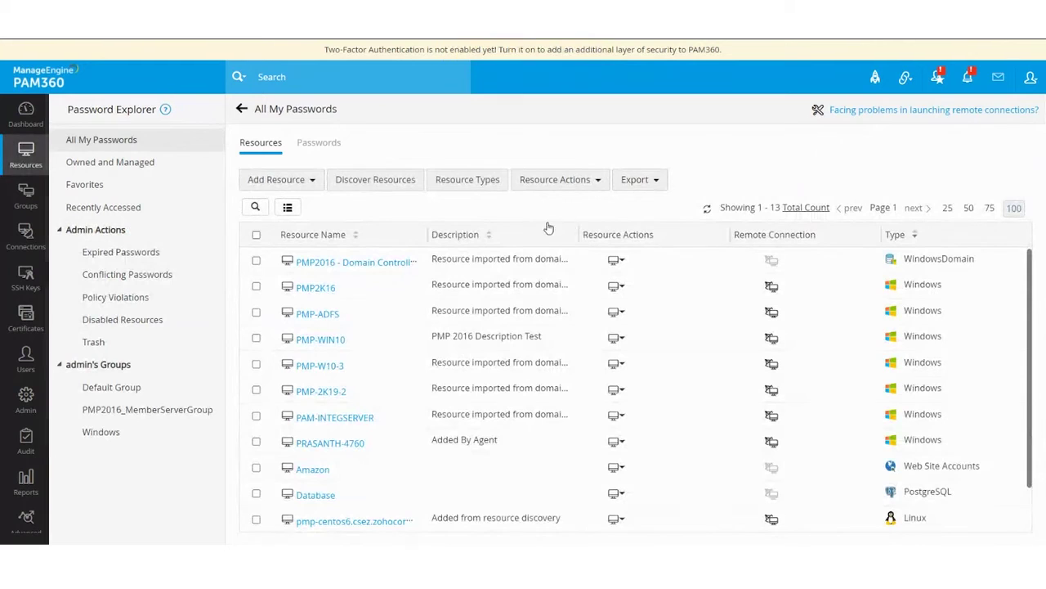
click(460, 184)
click(85, 147)
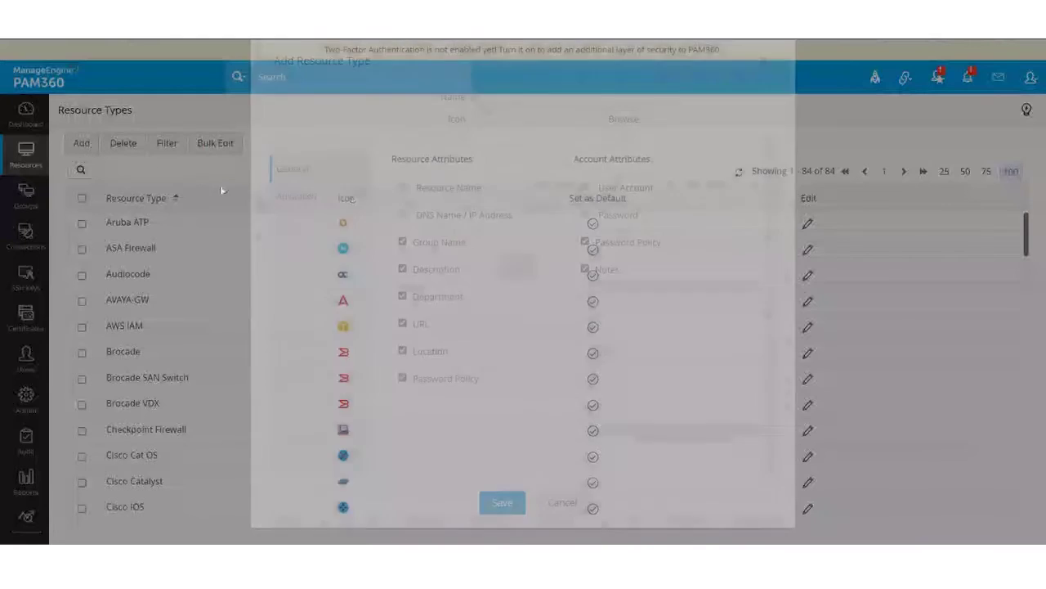
text(N)
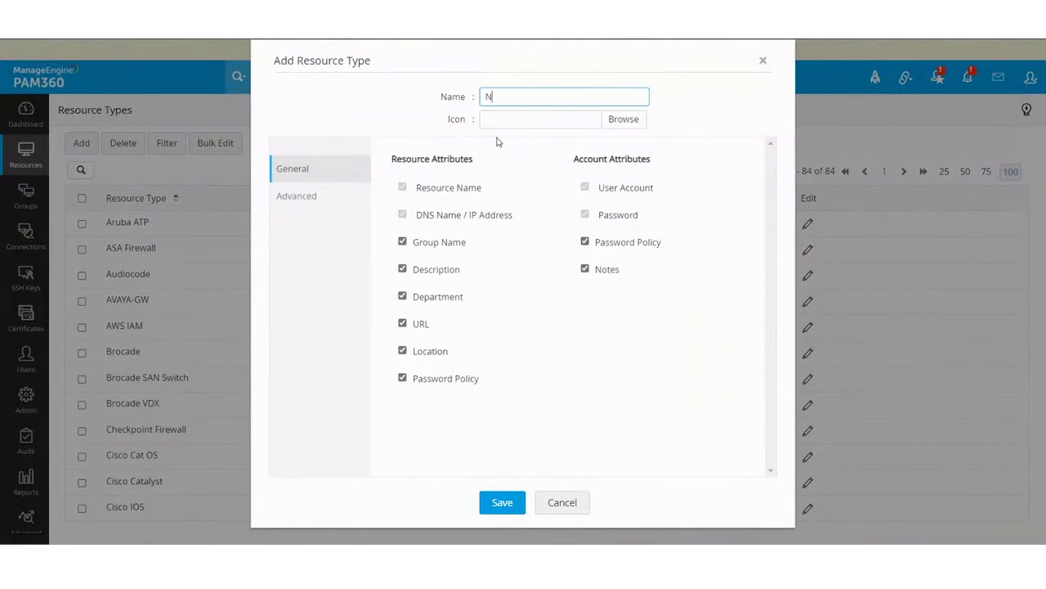
text(EW CISCO)
Step: Set the resource type's reset method to SSH Command Sets, select the NEW CISCO set, and save the type
click(295, 200)
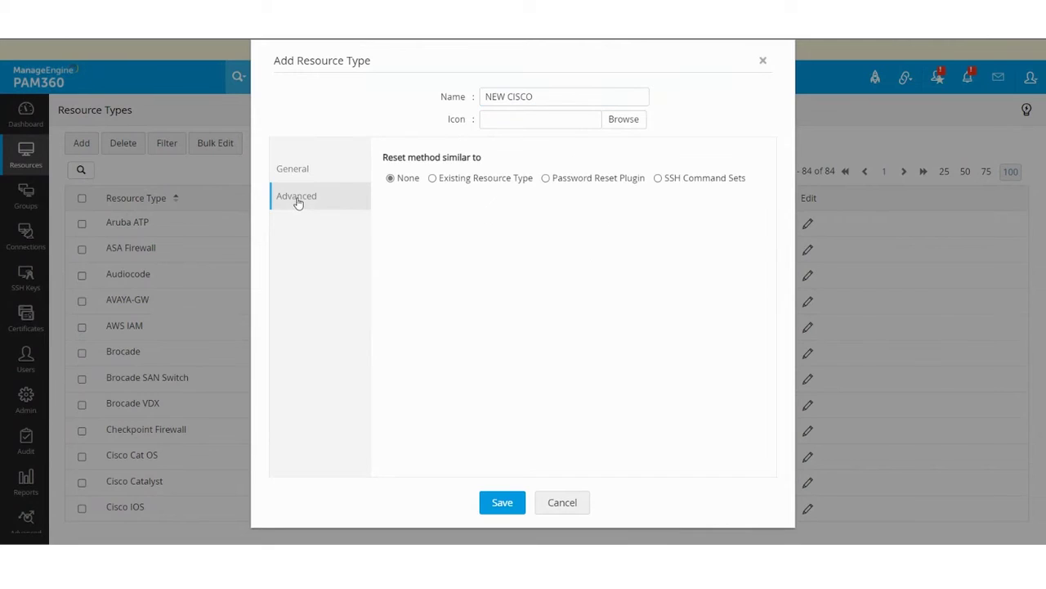
click(689, 179)
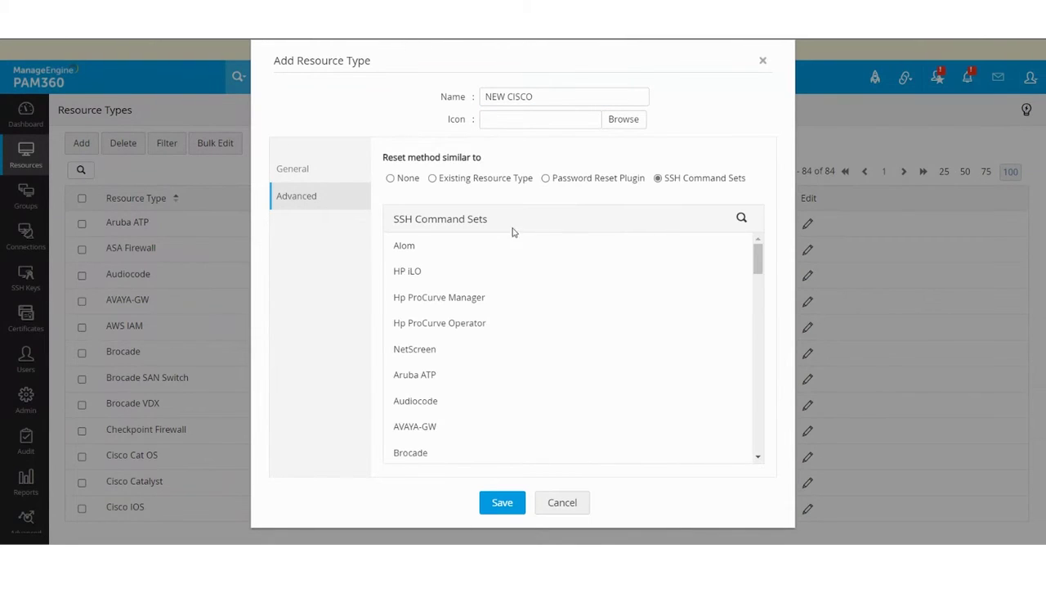
click(742, 221)
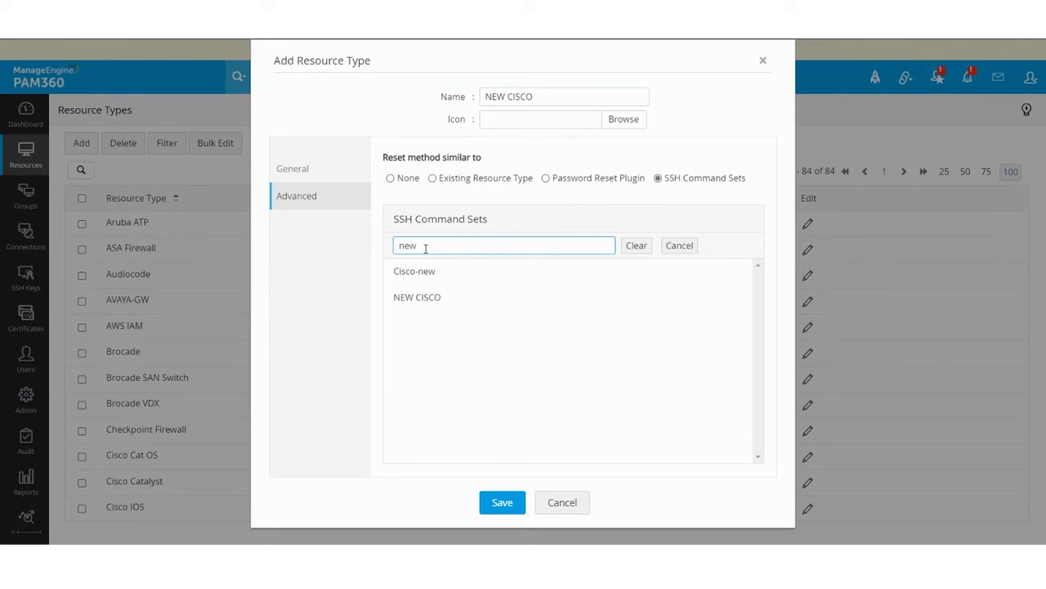
mouse_move(483, 306)
click(722, 301)
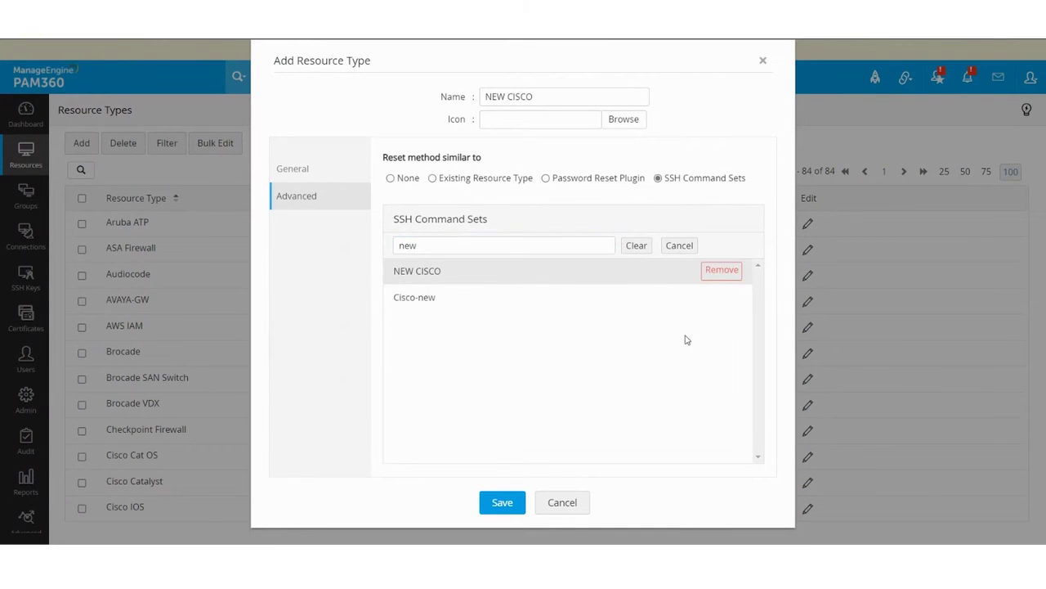
click(502, 502)
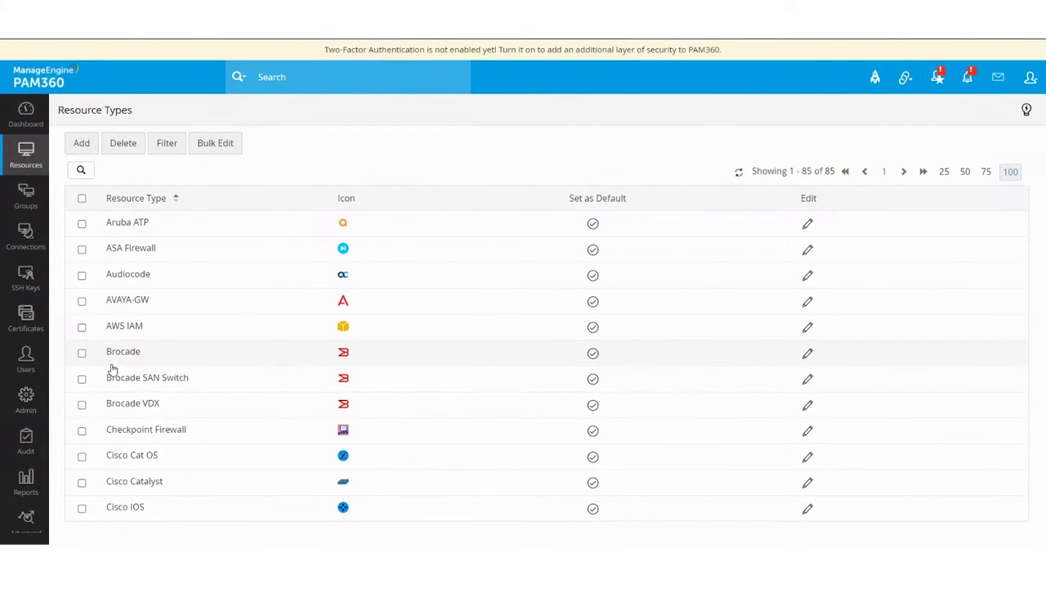
Step: Verify the stored password of a user account on the PMP-WIN10 resource, and close the result and account details
click(31, 157)
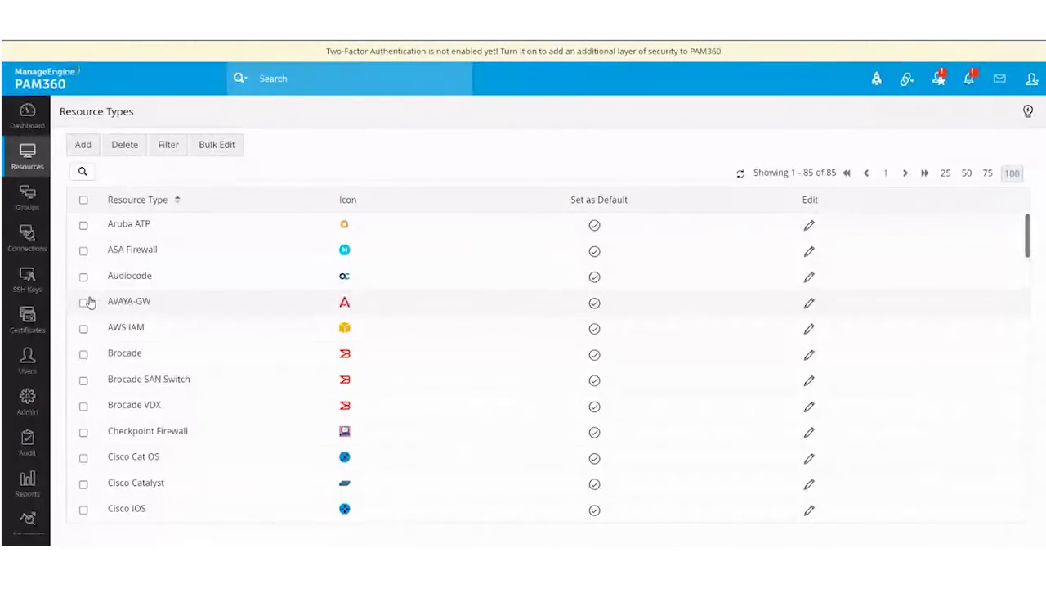
click(27, 163)
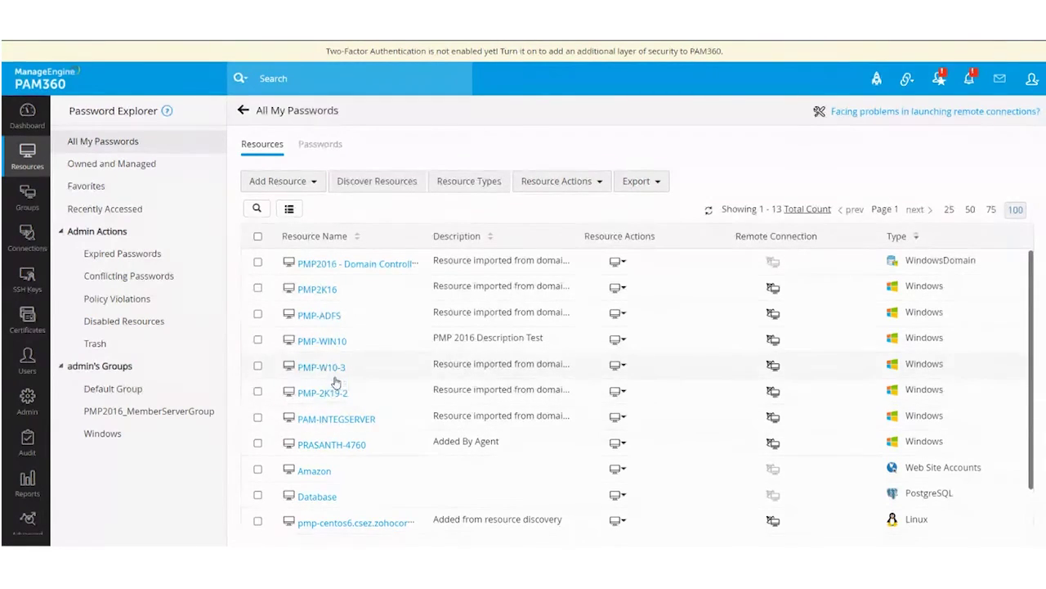
click(325, 344)
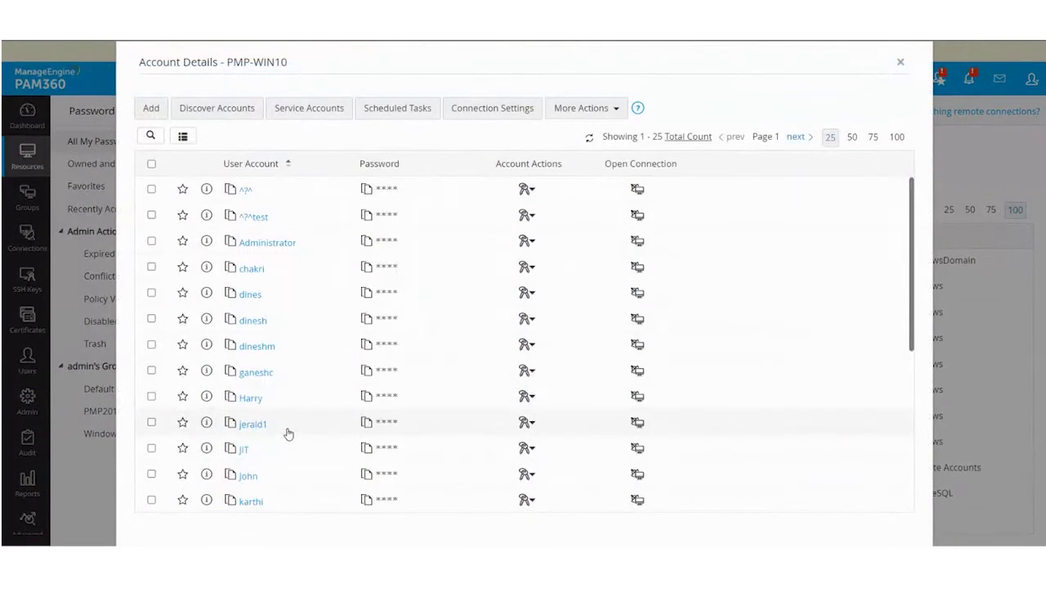
click(526, 396)
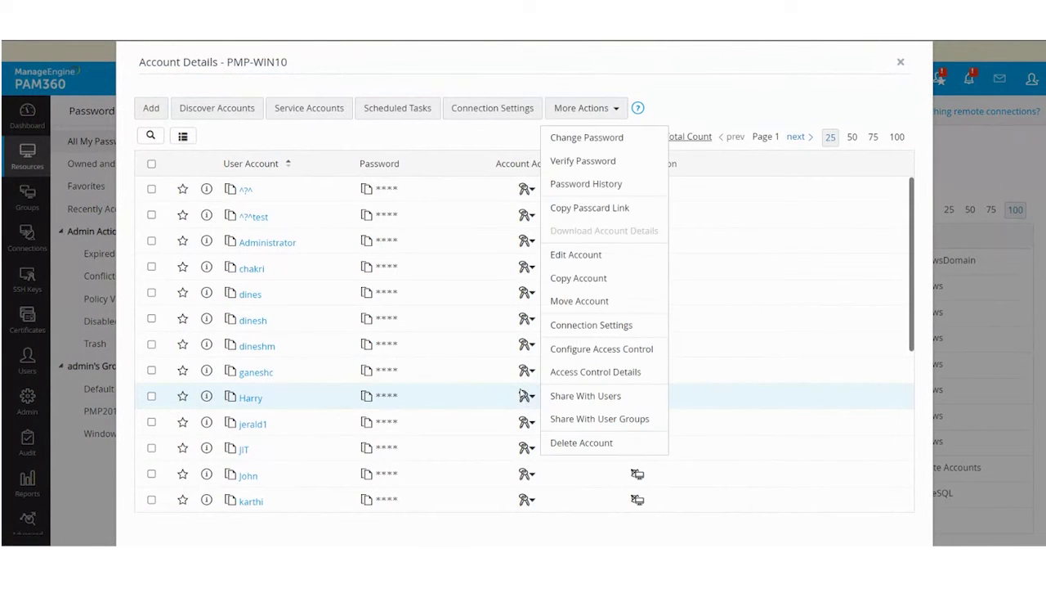
click(577, 160)
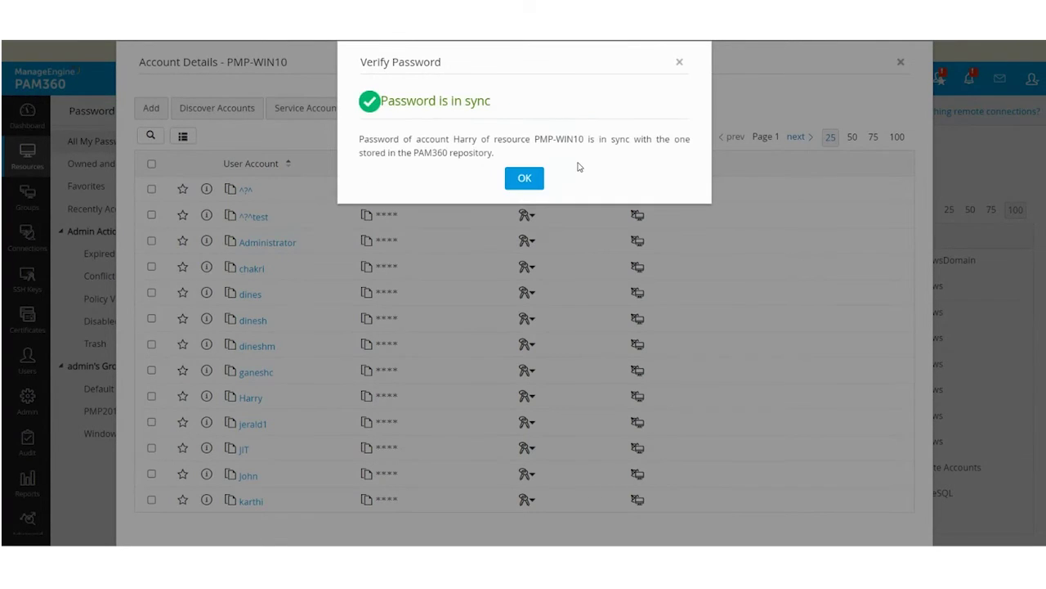
drag(491, 110, 380, 103)
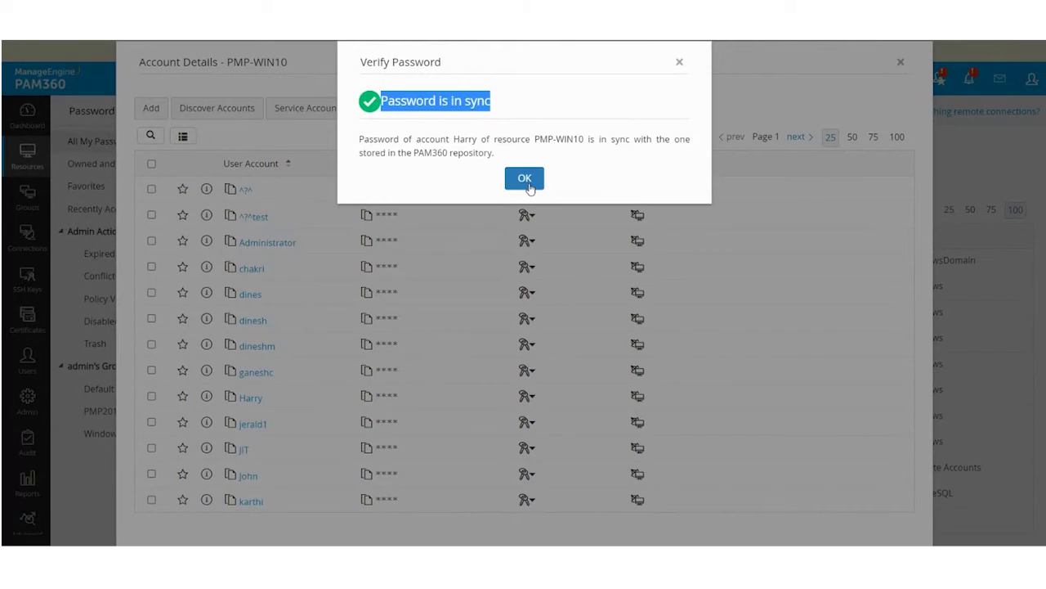
click(528, 183)
click(901, 63)
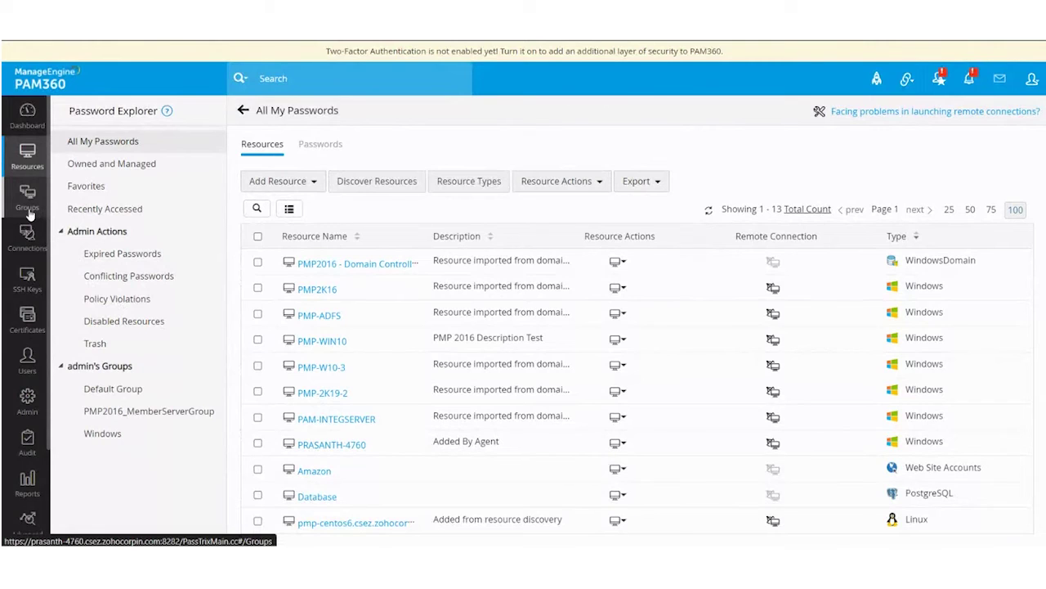
Step: Review the Find Out of Sync Passwords option for the Windows resource group and cancel it
click(28, 210)
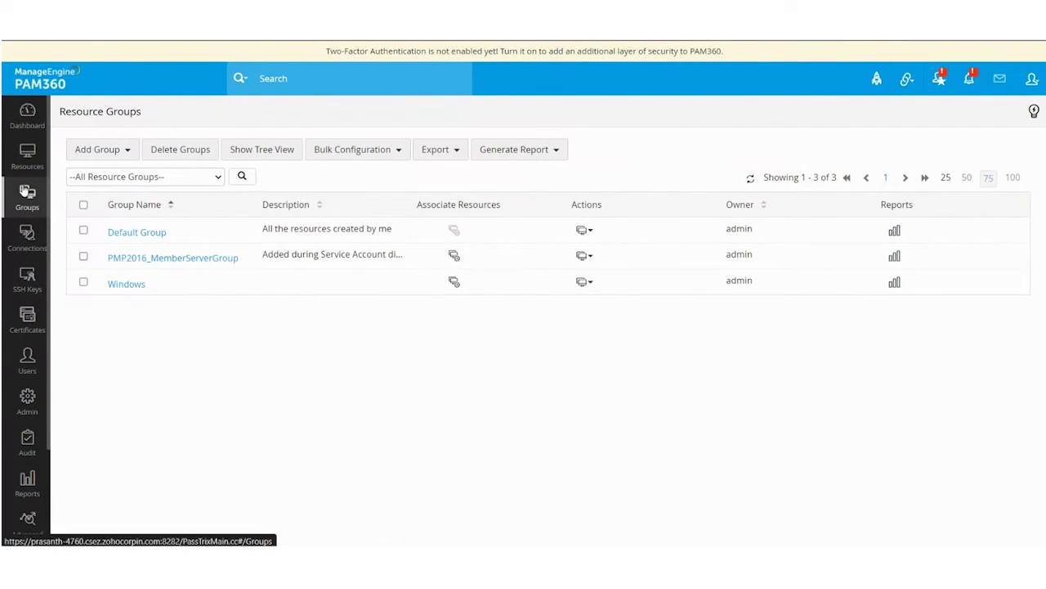
click(585, 284)
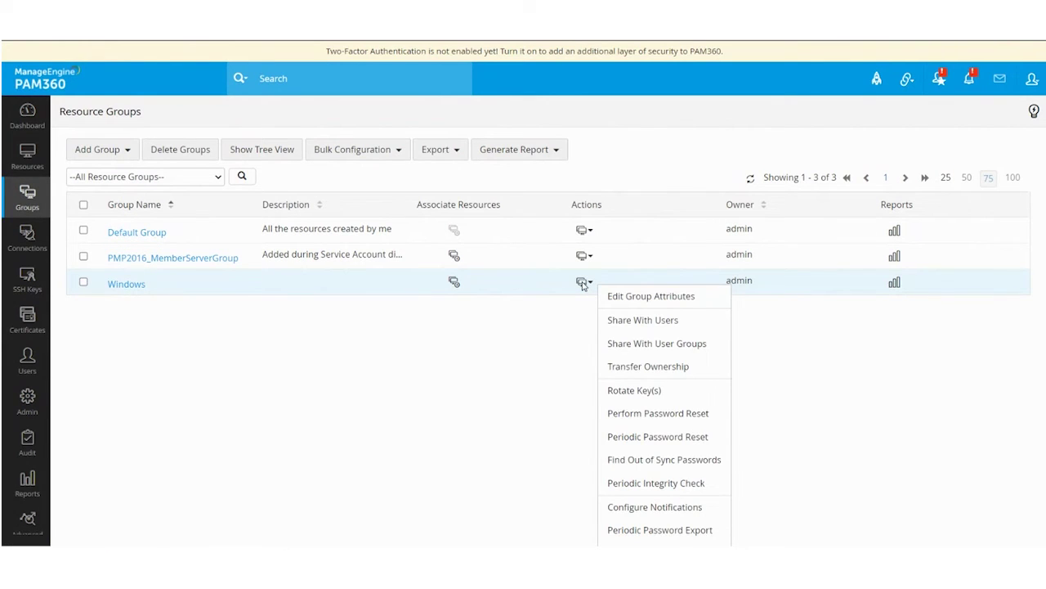
click(644, 461)
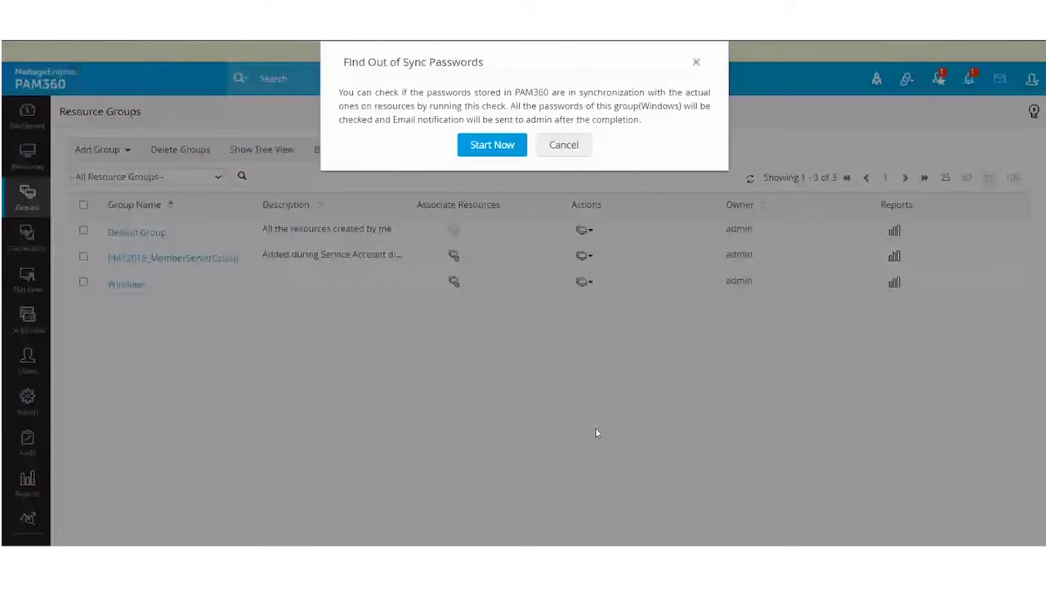
click(565, 147)
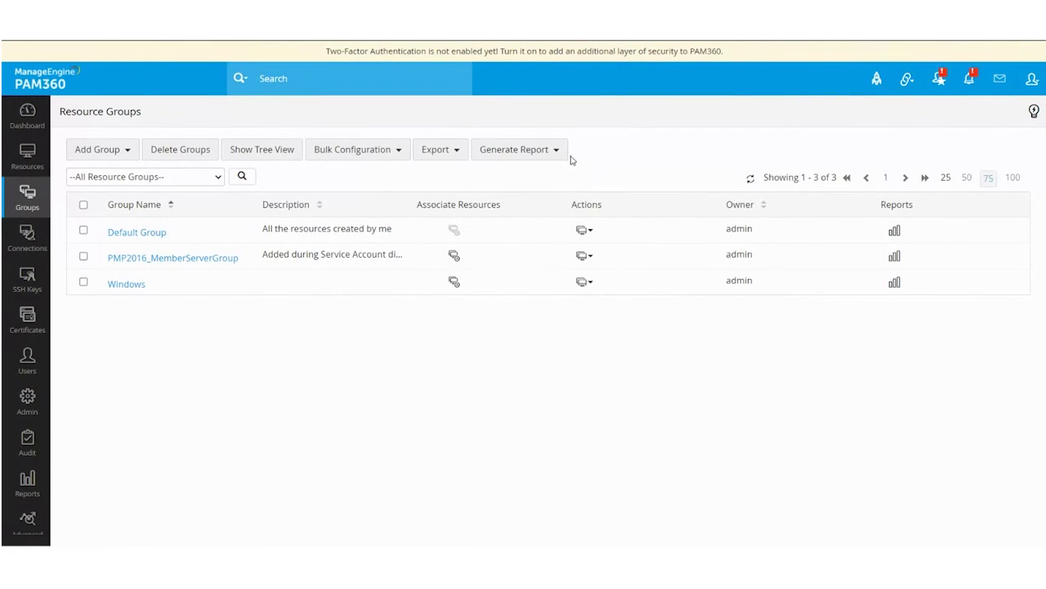
Step: Review the Periodic Integrity Check schedule options for the Windows resource group and cancel without scheduling
click(583, 282)
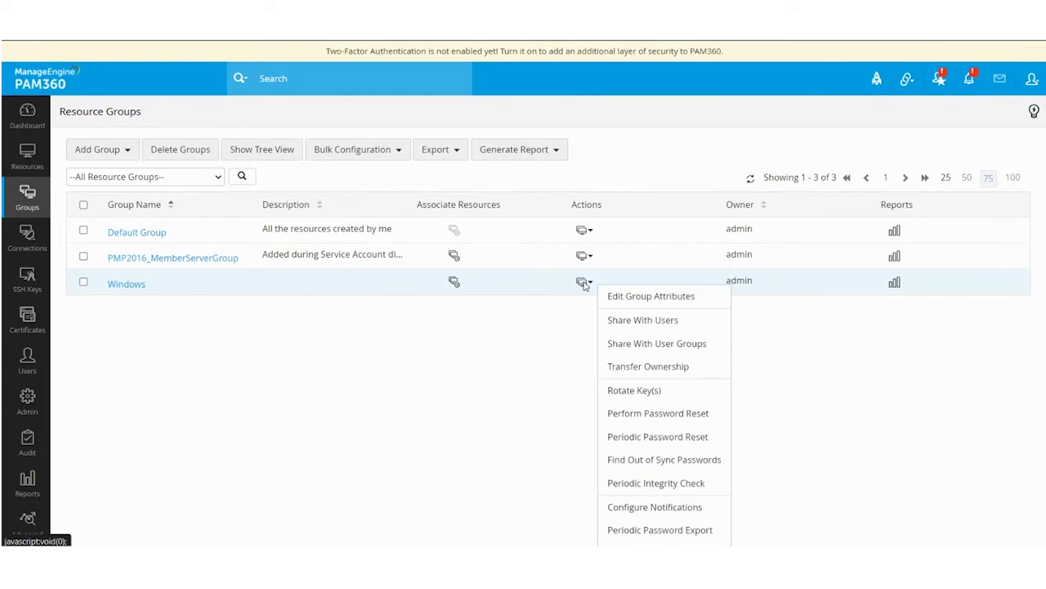
click(652, 483)
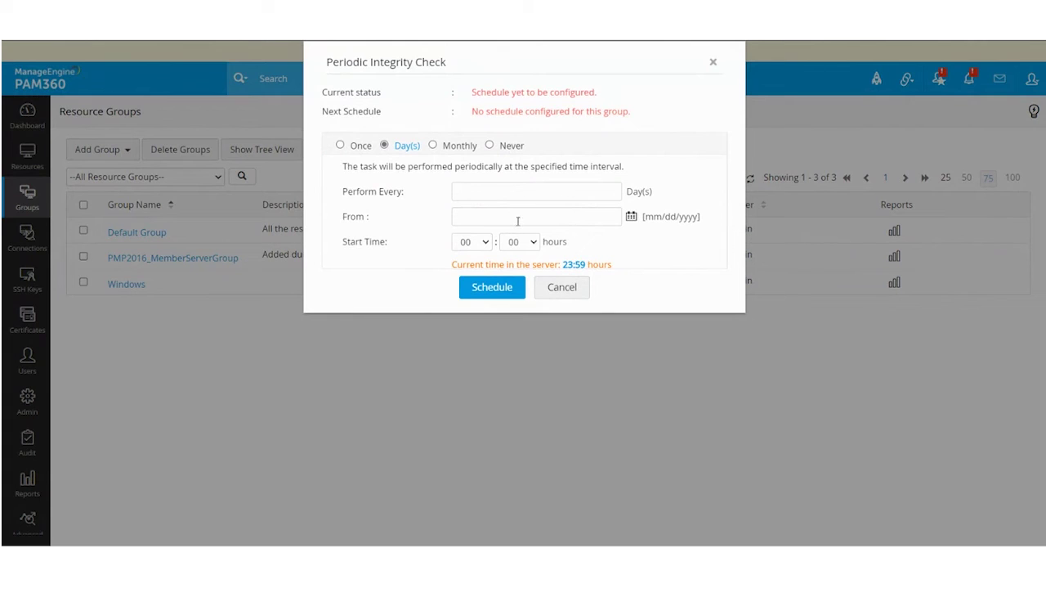
click(560, 288)
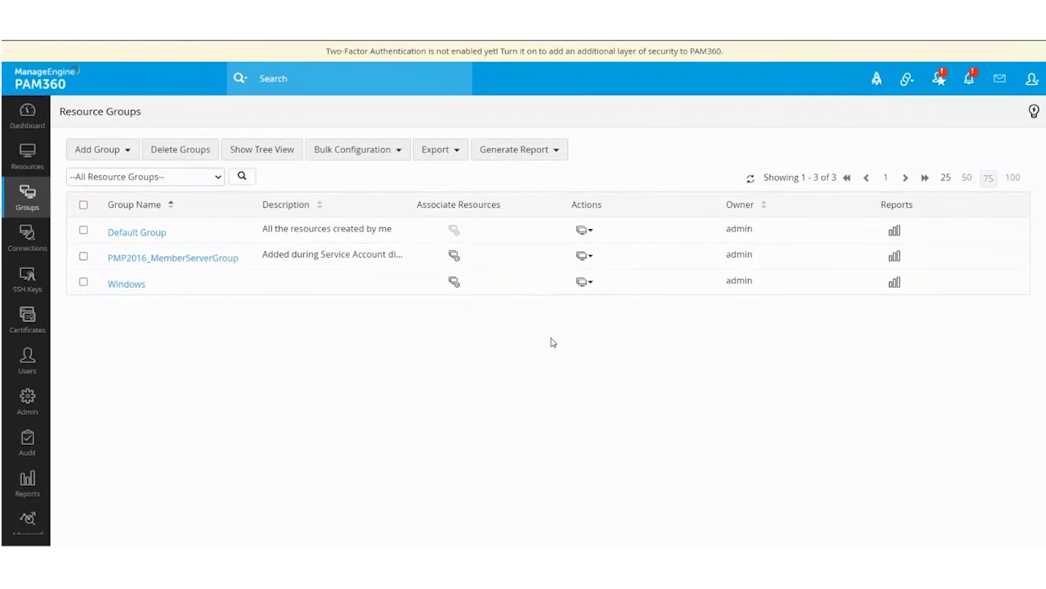
Step: Review the Schedule Integrity Check settings of the Passwords Out of Sync report and cancel without saving
click(24, 490)
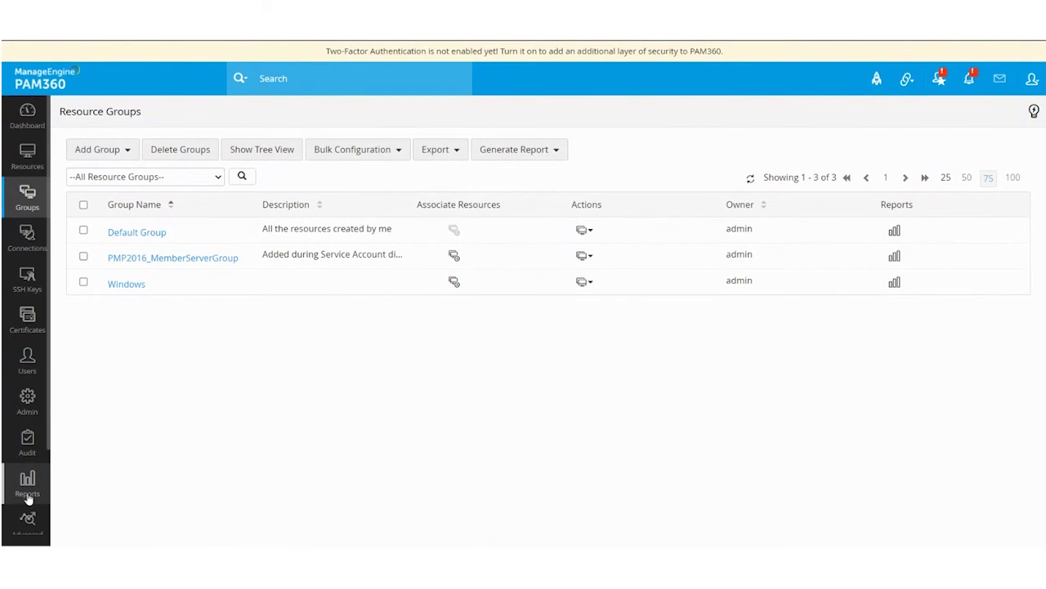
scroll(362, 412, down, 1)
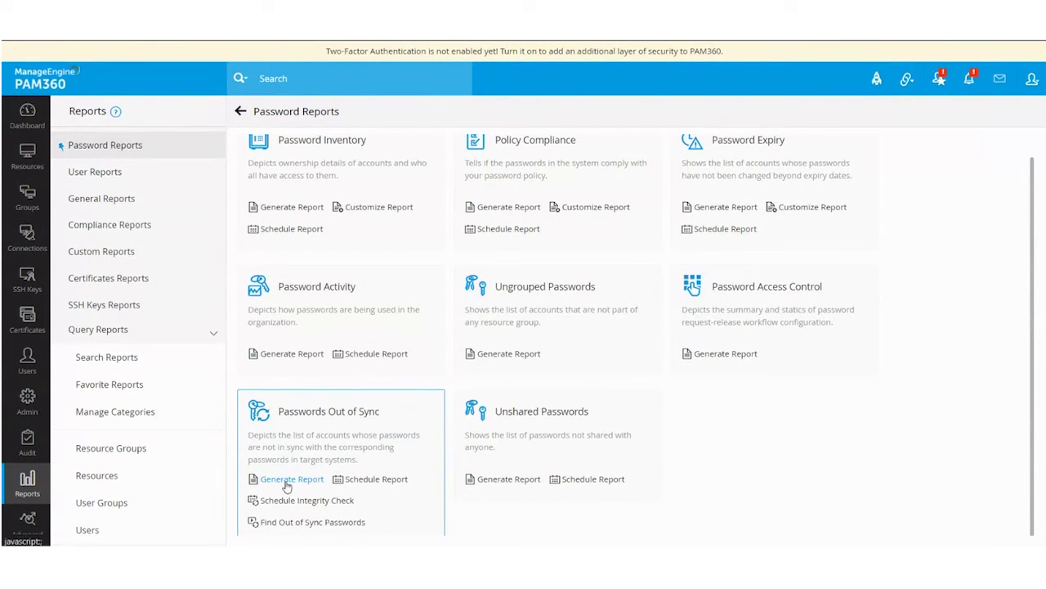
click(296, 505)
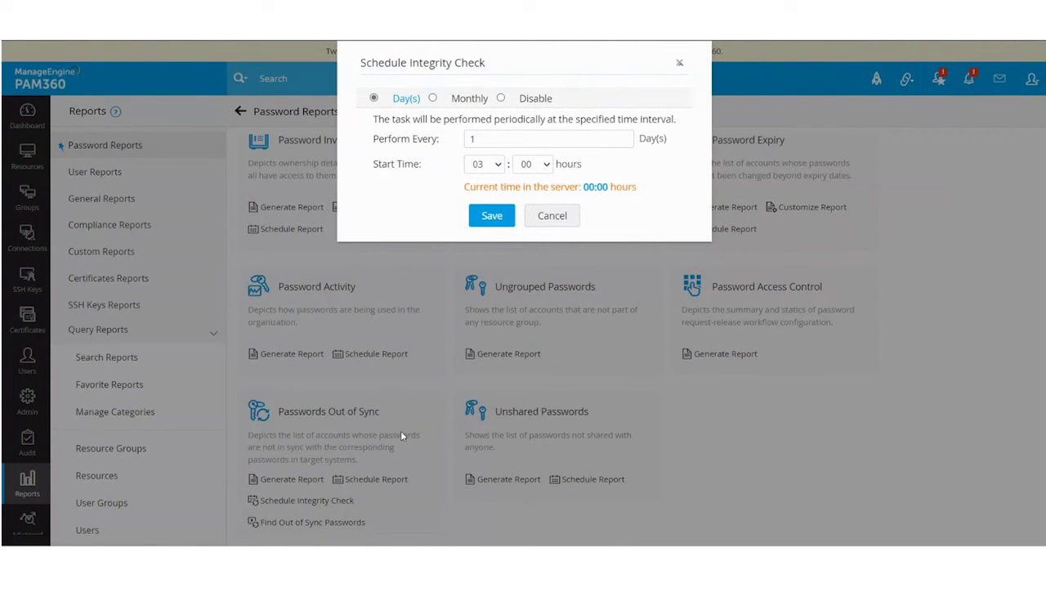
click(570, 217)
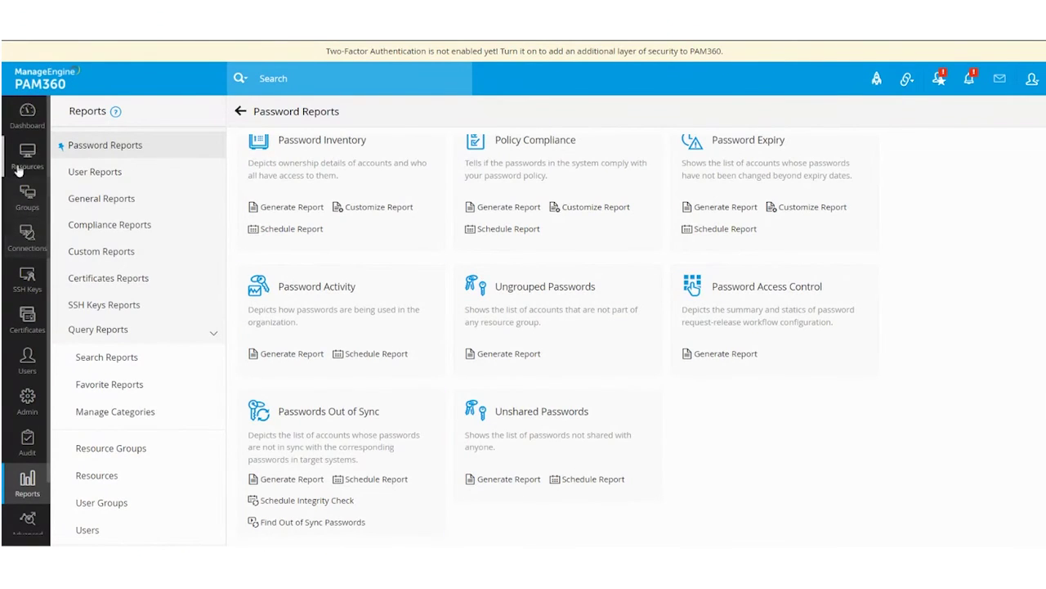
click(24, 123)
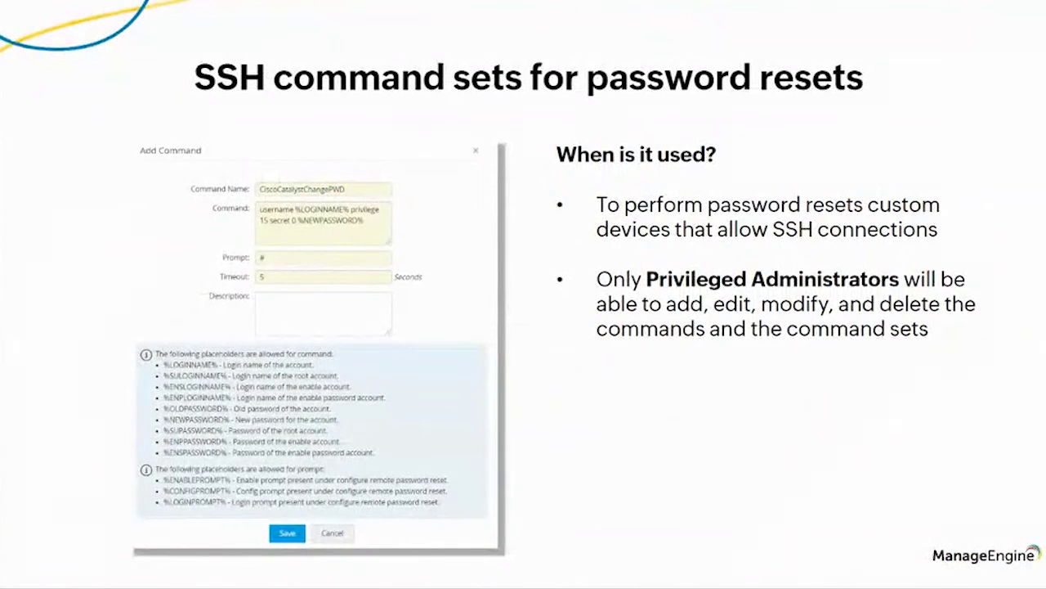
key(Right)
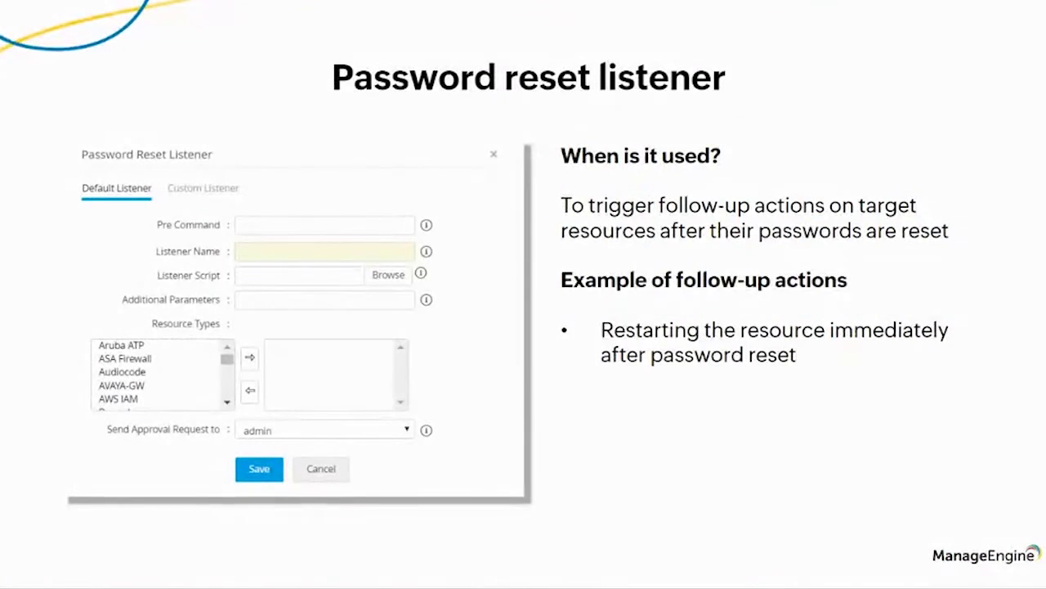